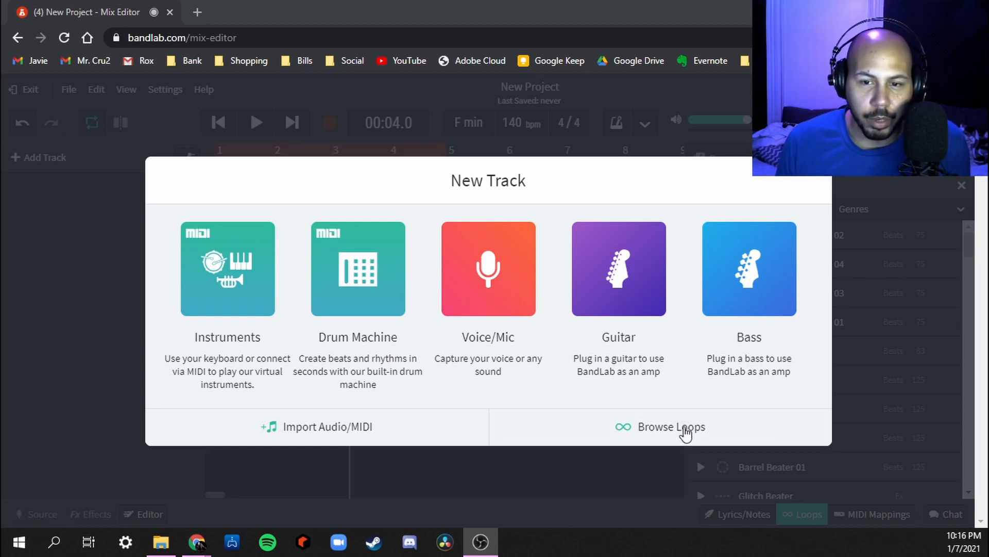
# Step: Open the loop browser and replace the existing search term with "sample"
pyautogui.click(667, 432)
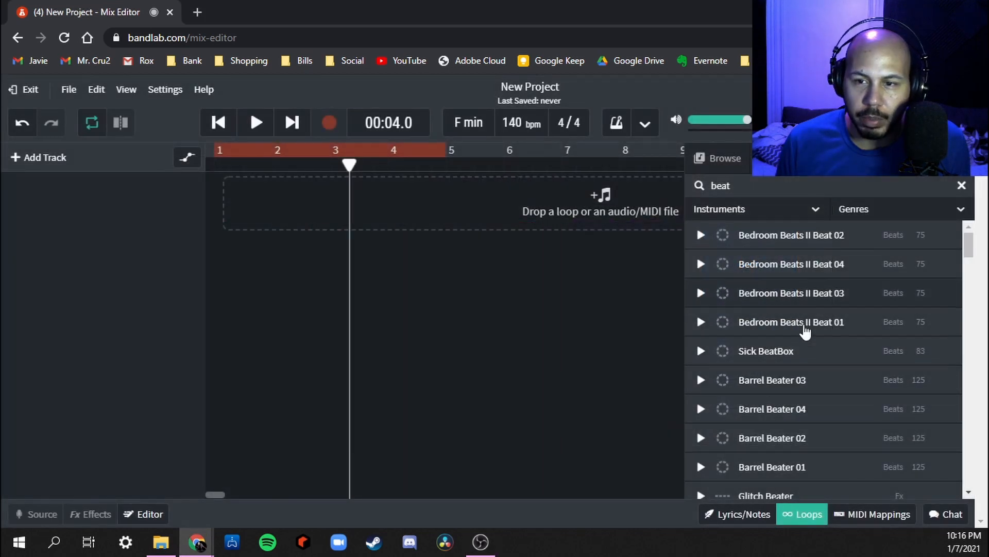
pyautogui.doubleClick(773, 184)
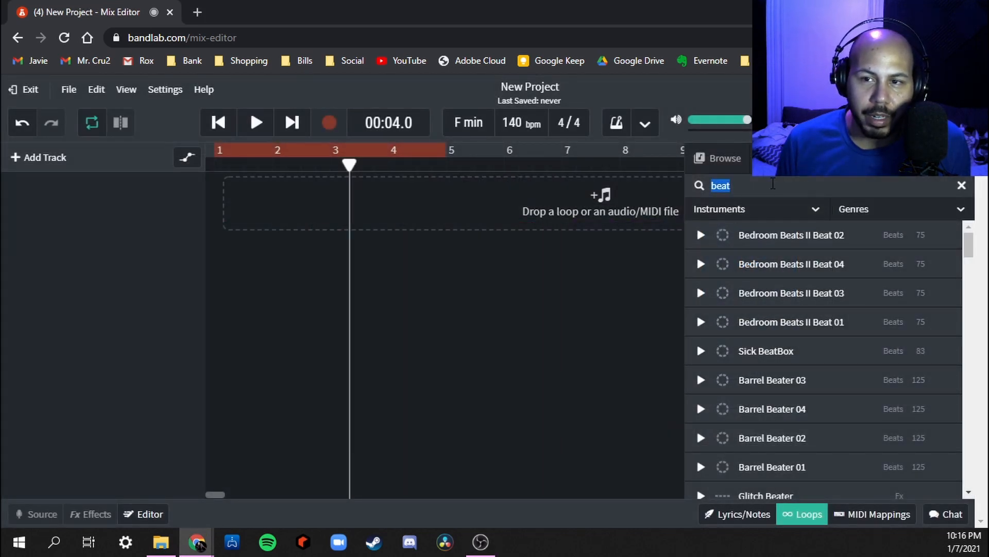
pyautogui.click(721, 157)
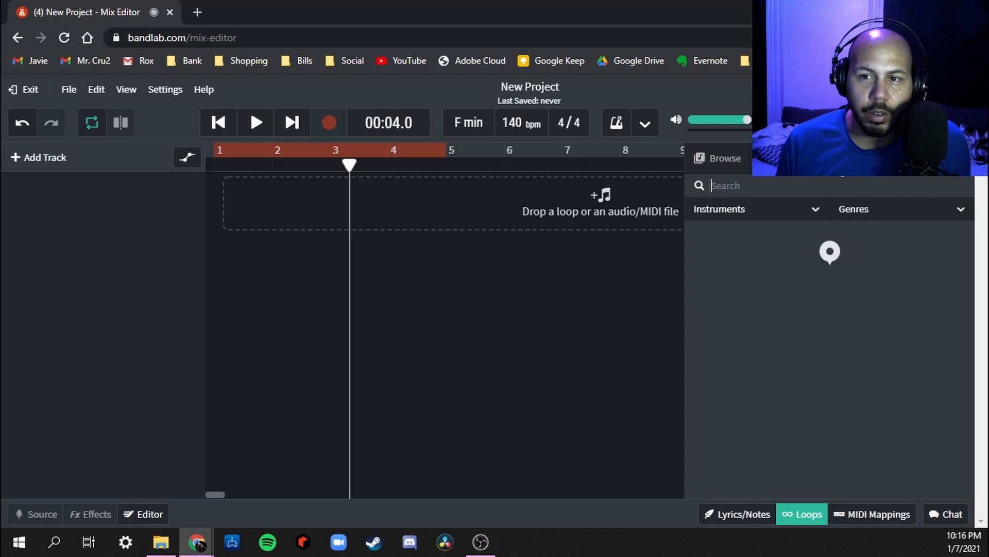
pyautogui.click(715, 164)
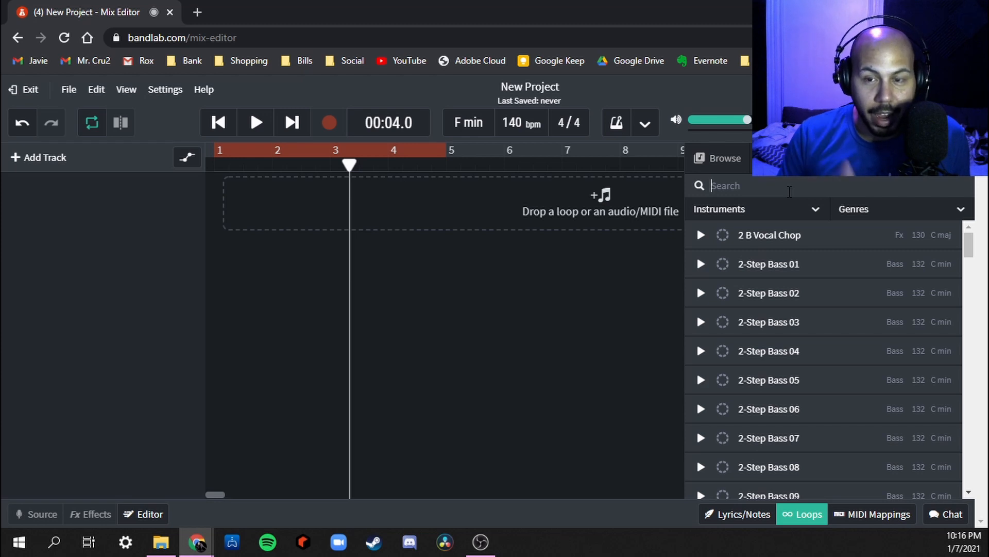
pyautogui.write('sample')
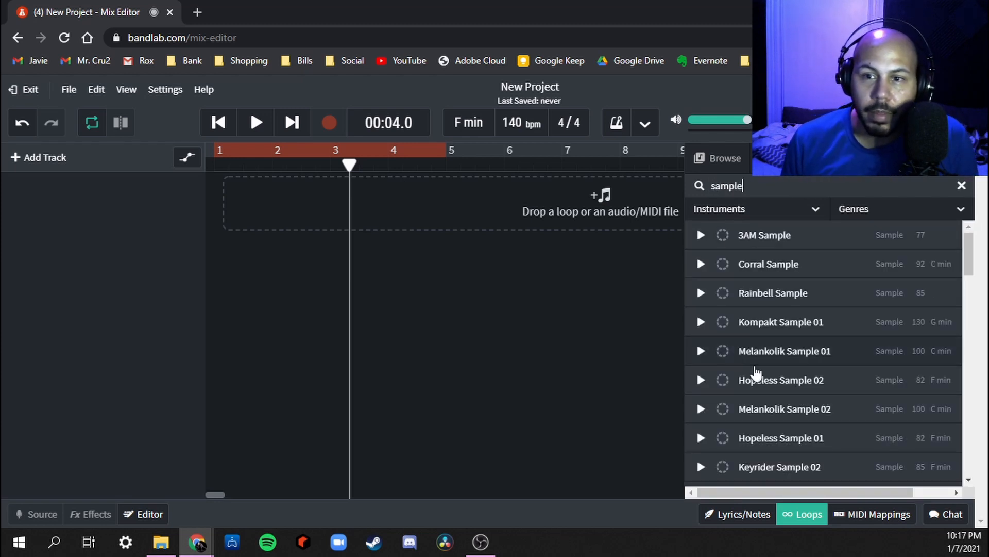
# Step: Preview the Atlanta snare, kick and clap samples and Boom Bap Sample 02, and add Atlanta Sample Snare 03 as a track in bar 1
pyautogui.scroll(-4, 761, 348)
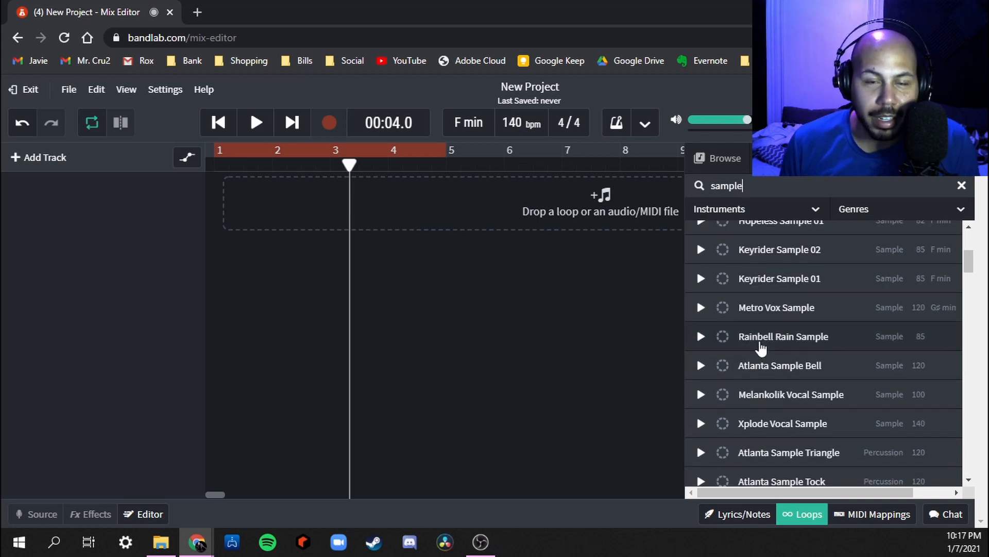
pyautogui.scroll(-15, 761, 348)
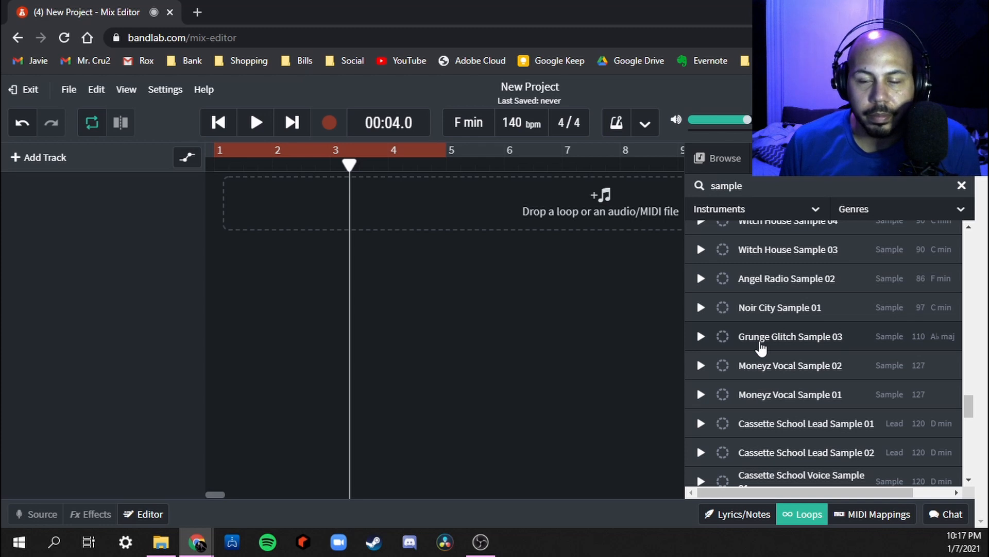
pyautogui.scroll(5, 761, 348)
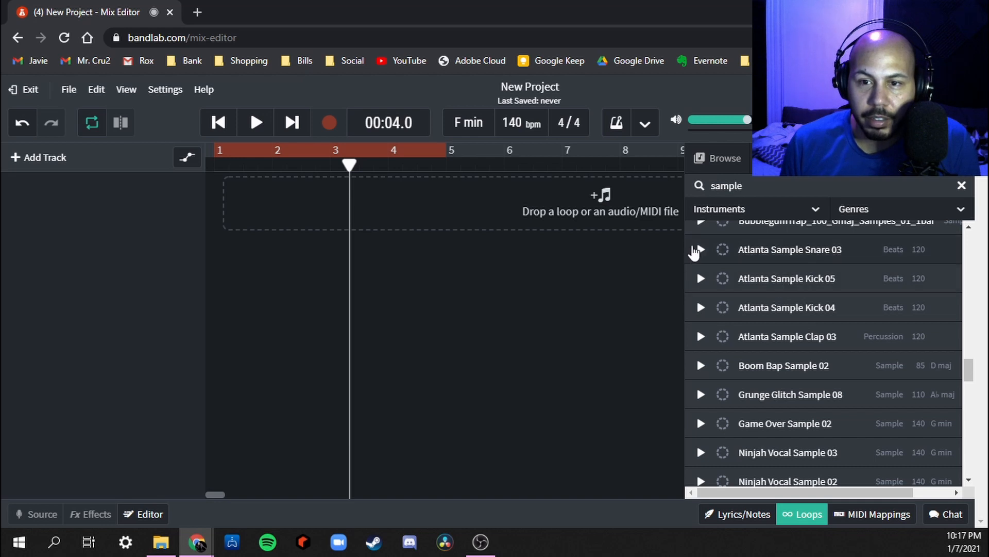
pyautogui.click(700, 249)
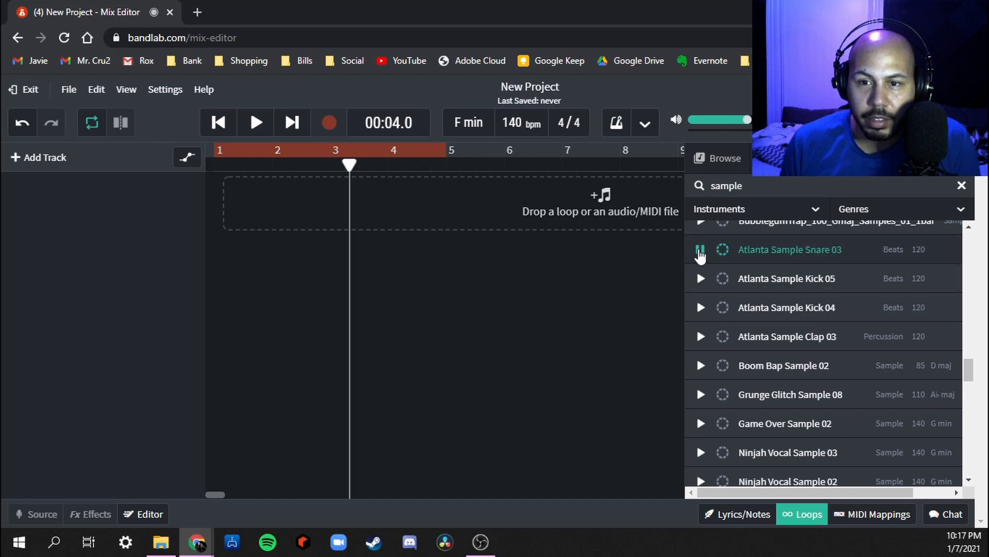
pyautogui.click(700, 279)
pyautogui.click(700, 307)
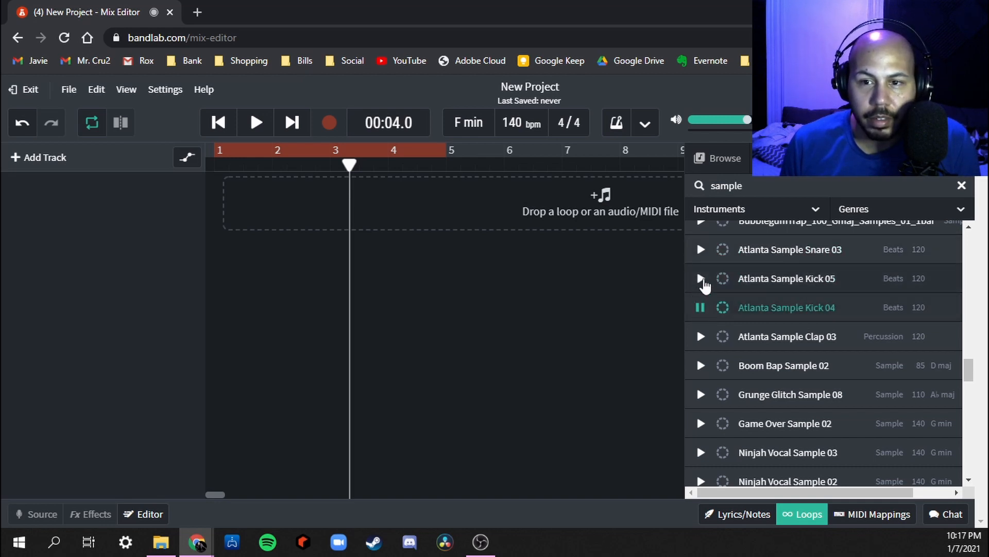
pyautogui.click(700, 336)
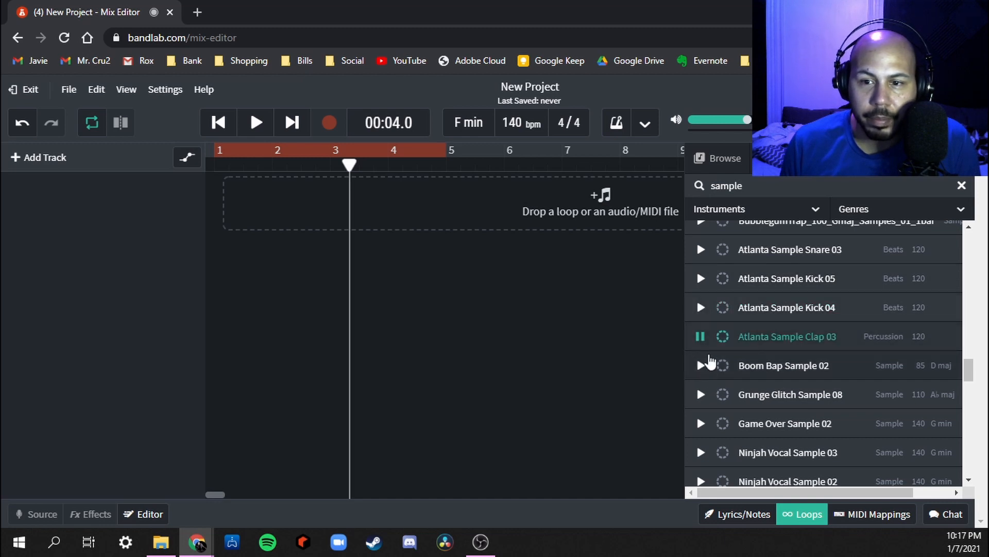
pyautogui.click(700, 365)
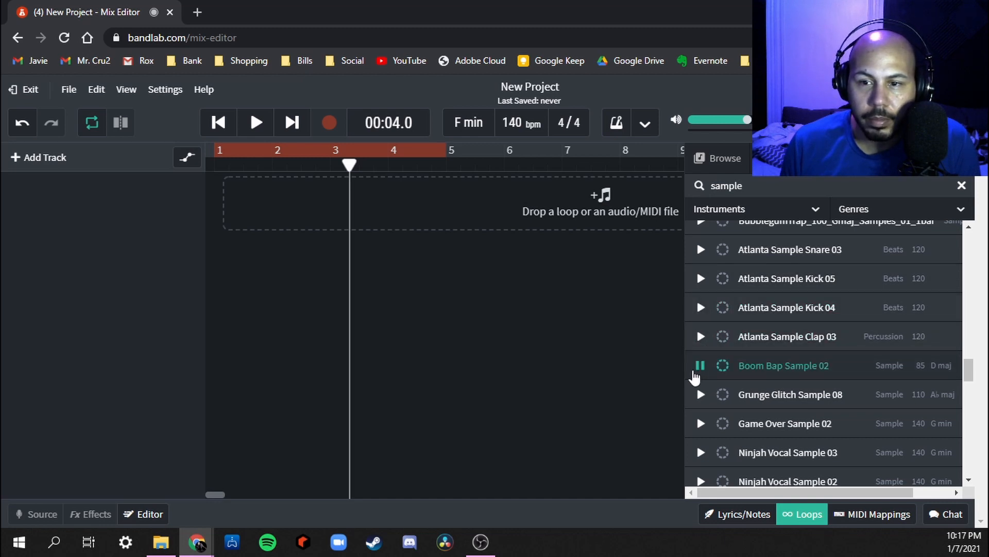
pyautogui.click(696, 369)
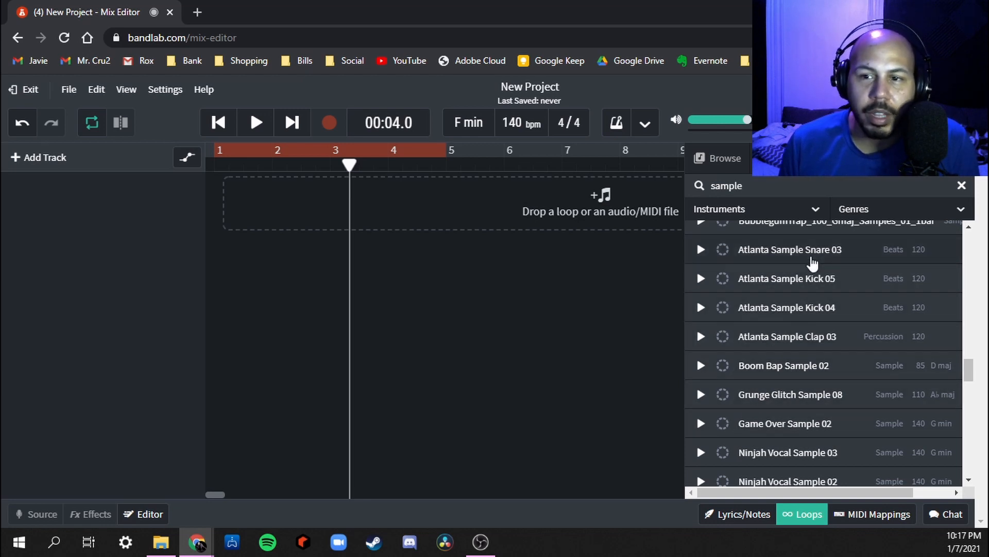
pyautogui.moveTo(793, 253); pyautogui.dragTo(232, 214)
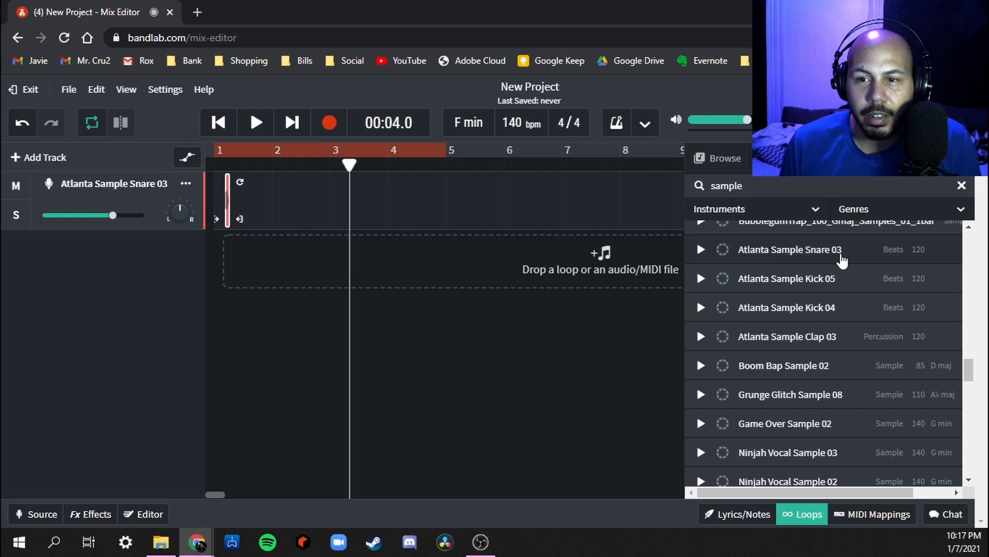
# Step: Preview the Atlanta kick samples again and add Atlanta Sample Kick 04 on a new track in the middle of bar 1
pyautogui.click(776, 286)
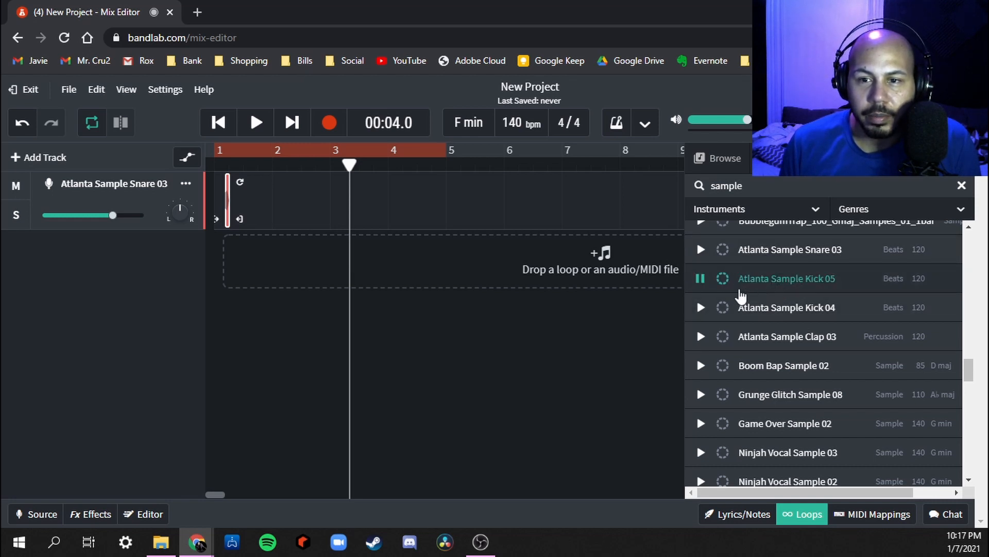
pyautogui.click(777, 285)
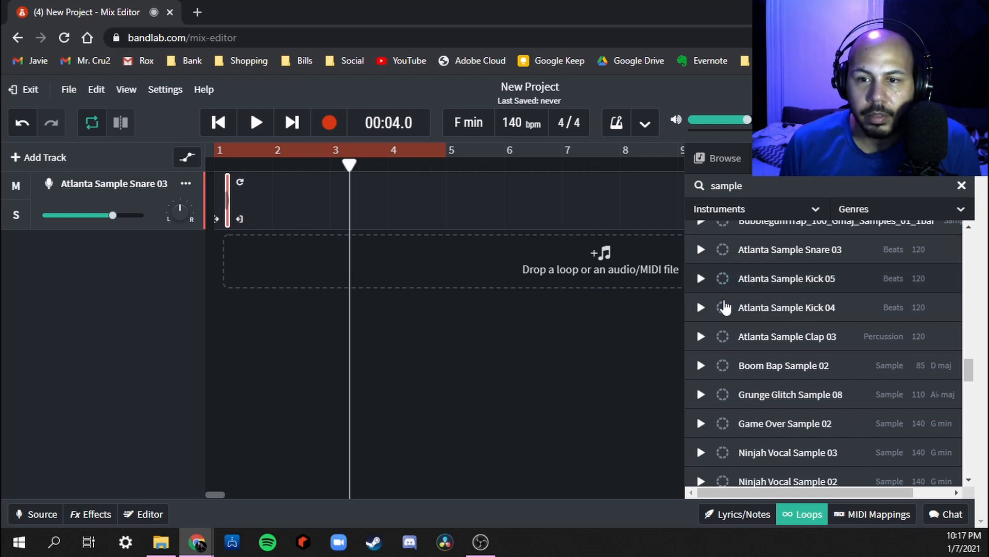
pyautogui.click(700, 336)
pyautogui.click(701, 308)
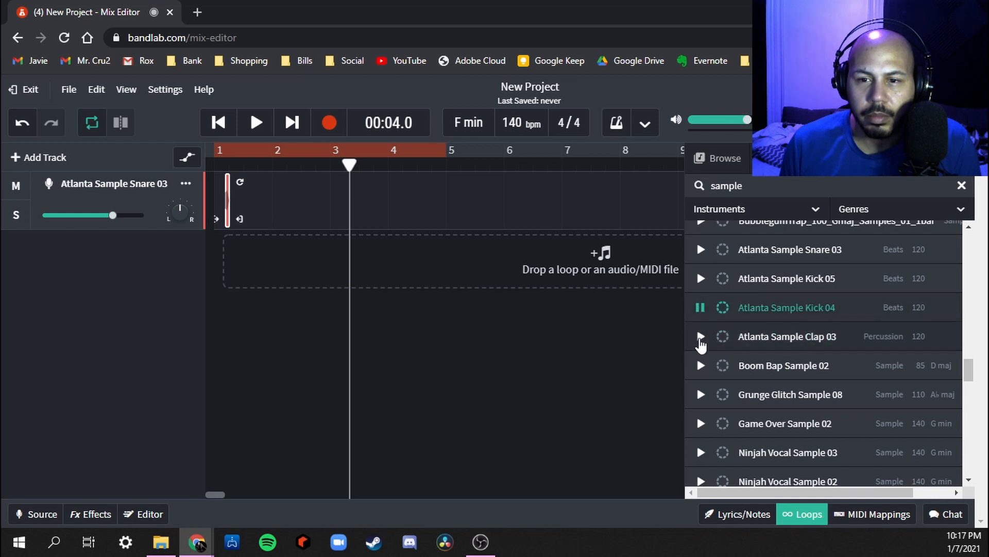
pyautogui.click(700, 338)
pyautogui.click(765, 309)
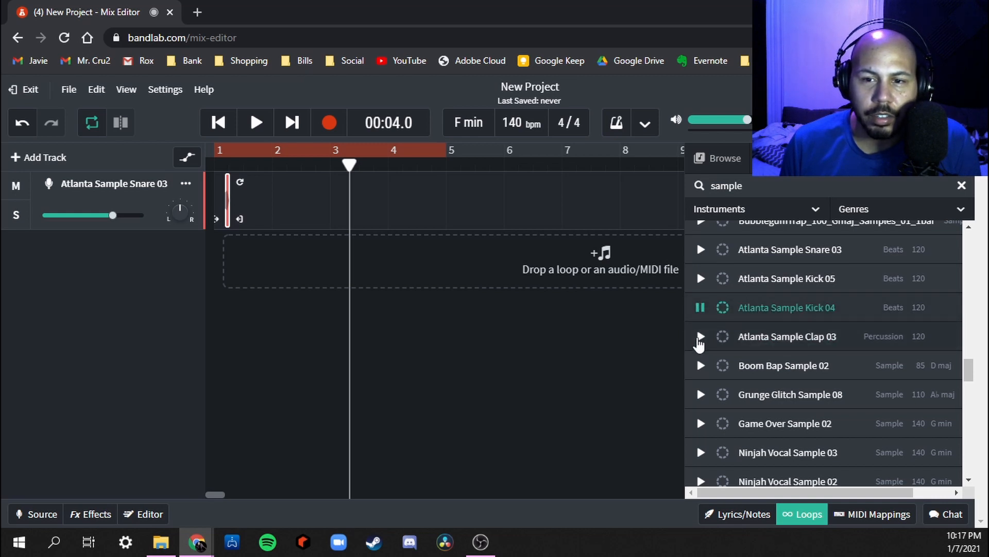
pyautogui.click(701, 310)
pyautogui.moveTo(764, 320); pyautogui.dragTo(264, 274)
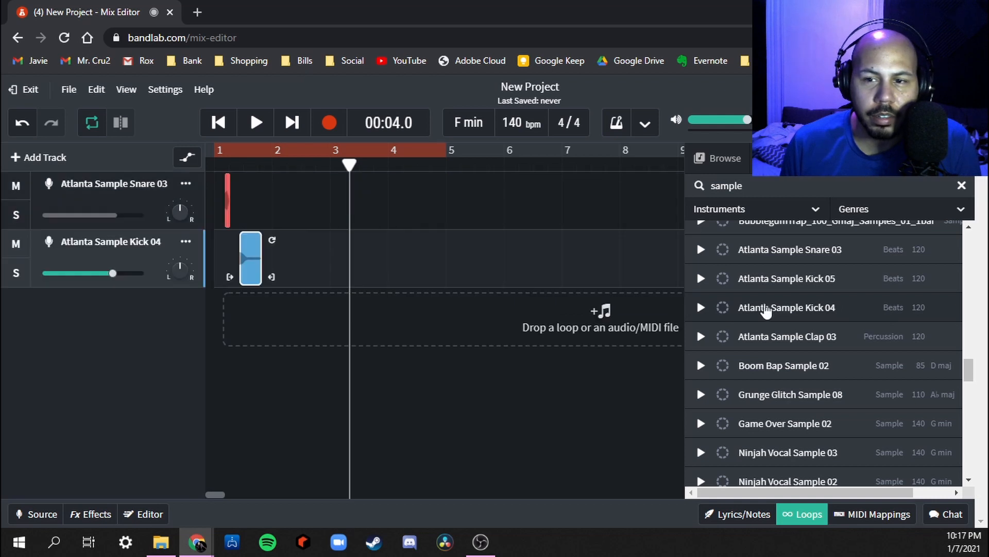
# Step: Preview Atlanta Sample Clap 03 and add it on a new track near the start of bar 1
pyautogui.click(702, 279)
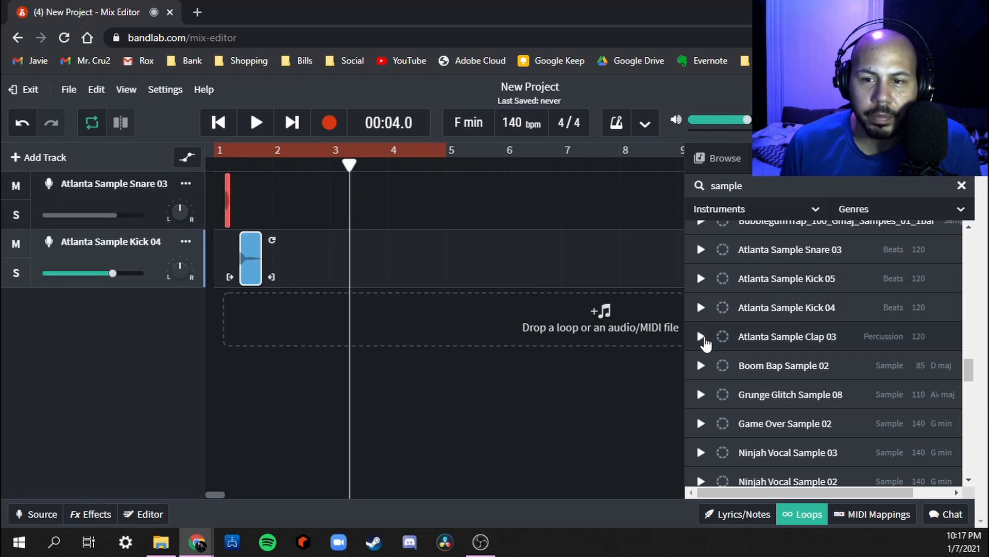
pyautogui.click(701, 336)
pyautogui.click(701, 338)
pyautogui.moveTo(773, 338); pyautogui.dragTo(236, 315)
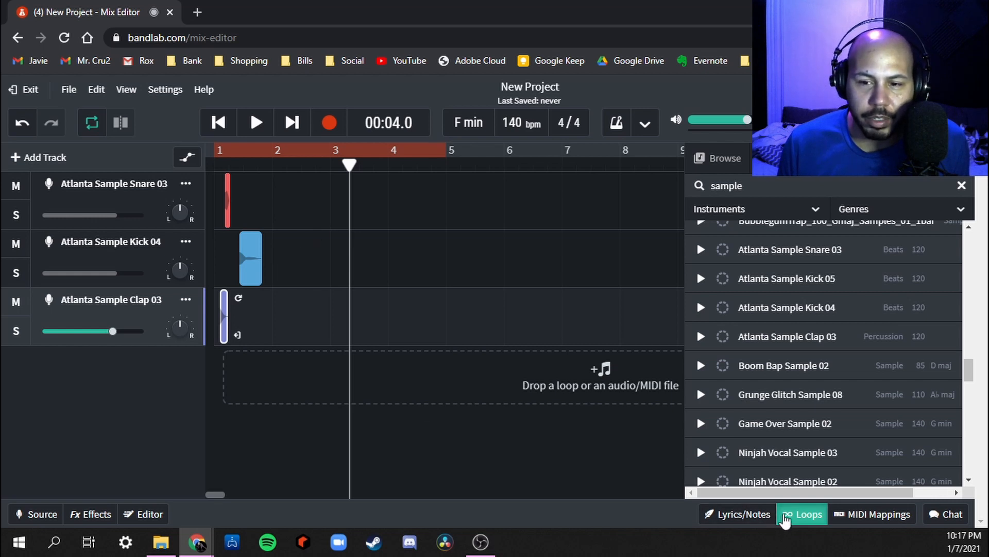
# Step: Close the loop browser and return the playhead to the start of the project
pyautogui.click(802, 513)
pyautogui.scroll(1, 293, 281)
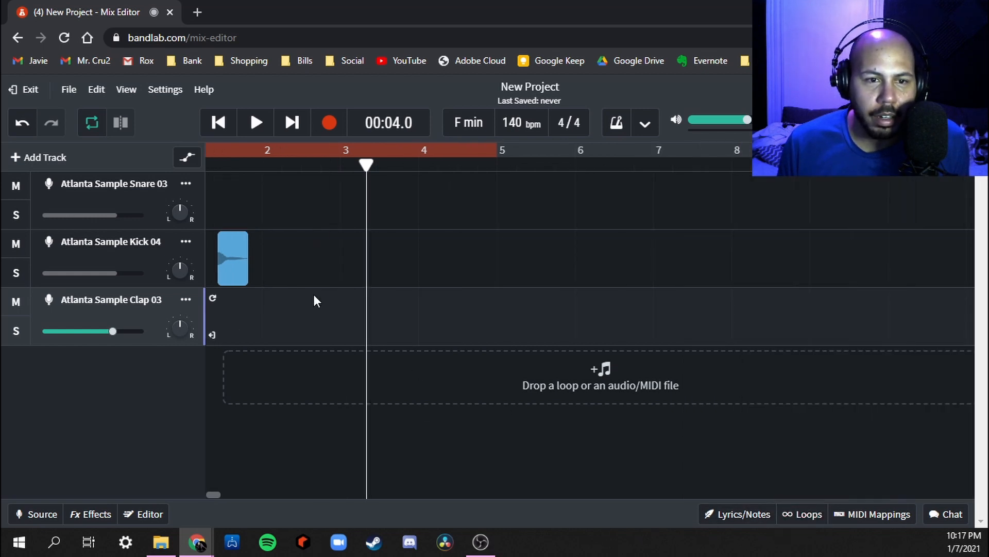
pyautogui.moveTo(366, 166); pyautogui.dragTo(89, 173)
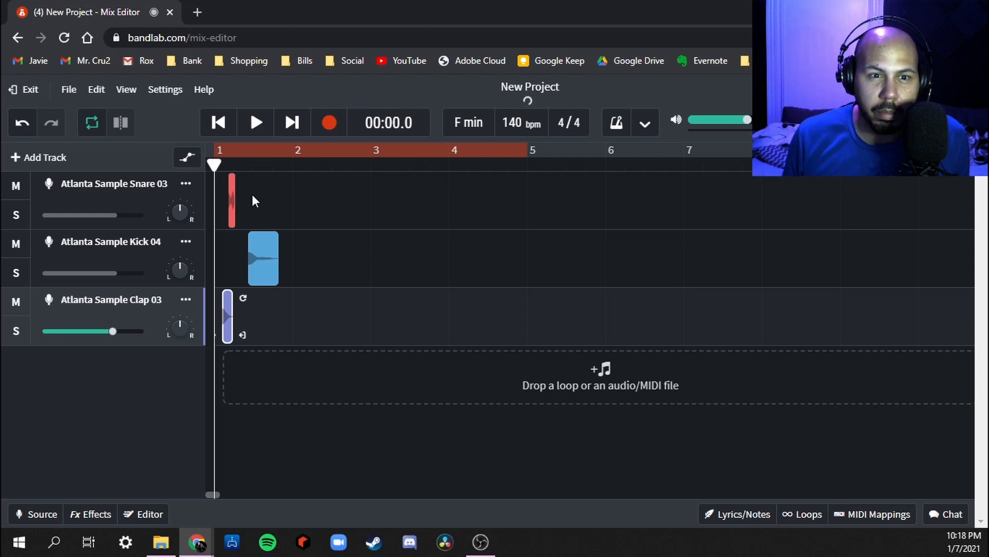
# Step: Set the grid size to 1/2 and move the snare clip to the start of bar 1
pyautogui.click(127, 92)
pyautogui.moveTo(164, 141)
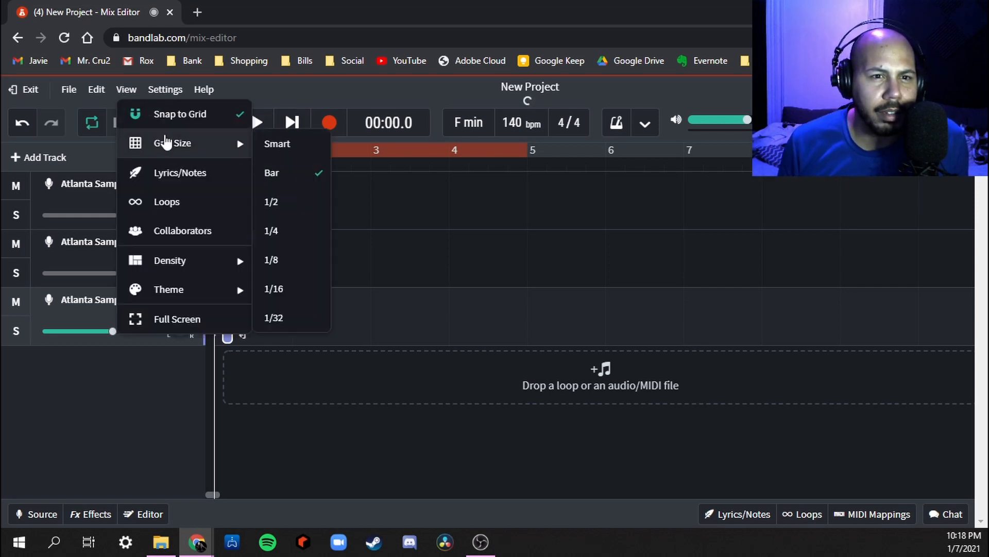
pyautogui.click(278, 200)
pyautogui.click(393, 249)
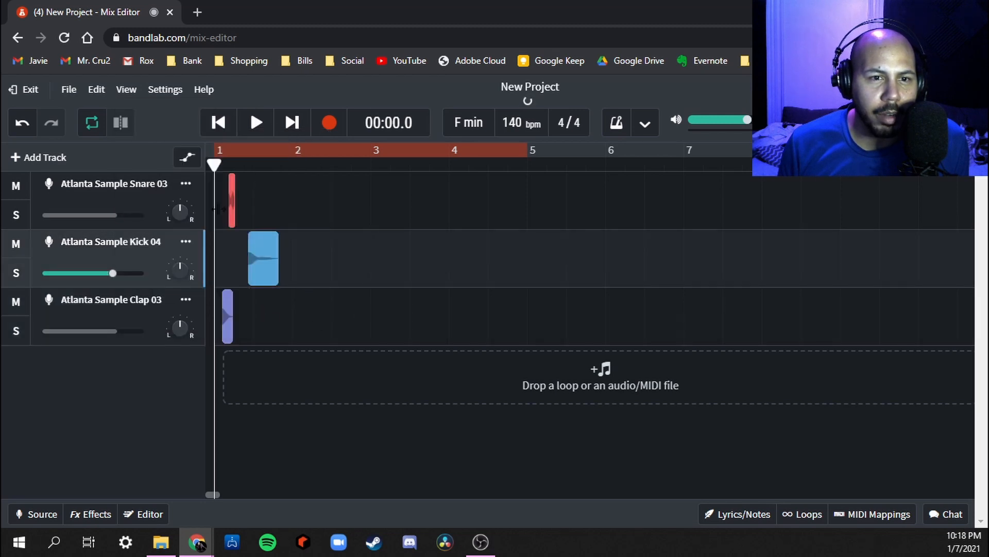
pyautogui.moveTo(228, 199); pyautogui.dragTo(215, 199)
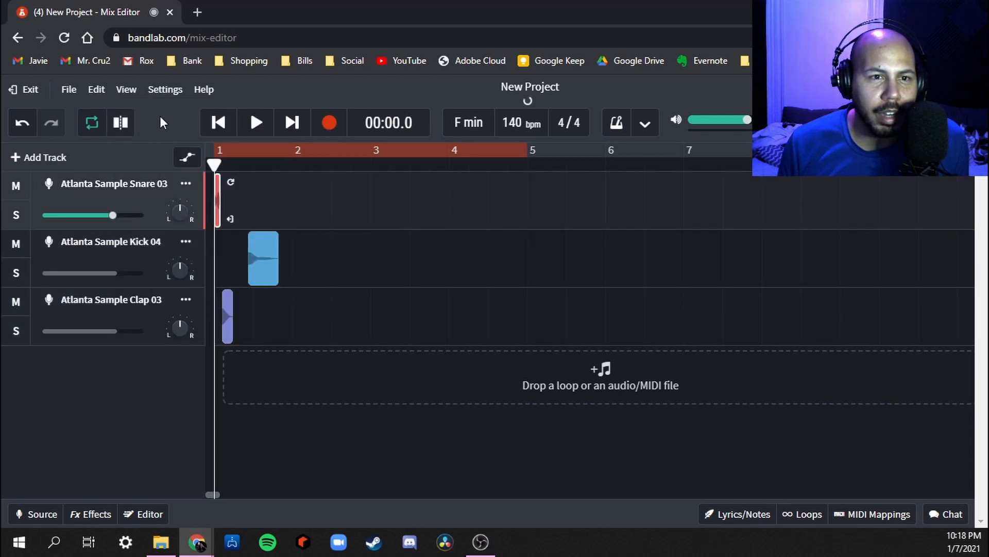
# Step: Set the timeline grid size to 1/8
pyautogui.click(127, 92)
pyautogui.moveTo(237, 155)
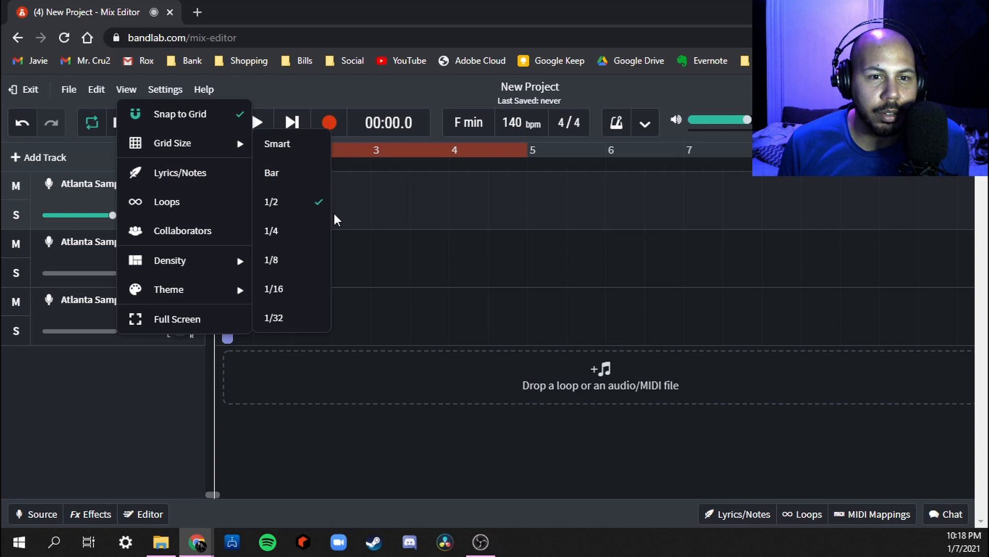
pyautogui.click(290, 269)
pyautogui.click(437, 209)
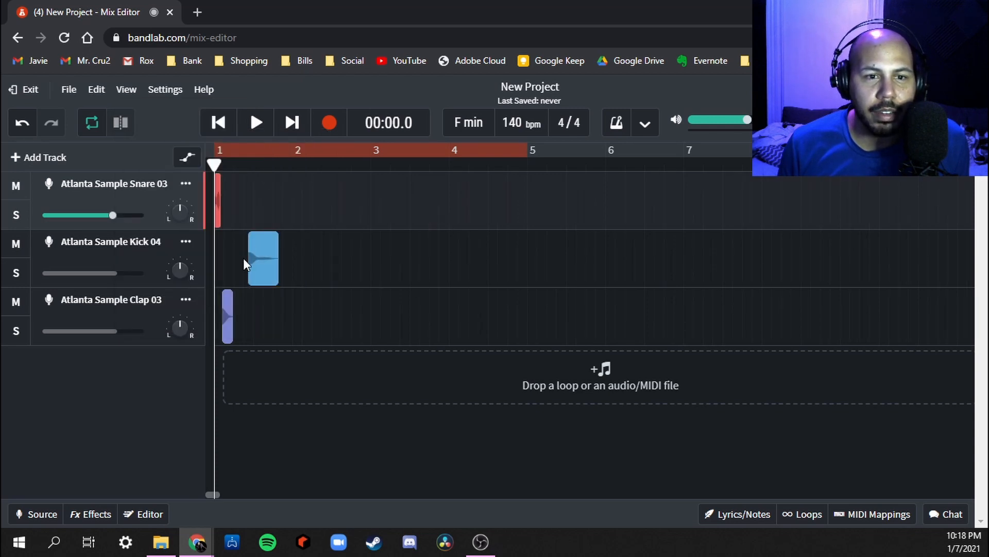
# Step: Mute the Kick 04 and Clap 03 tracks and place the Snare 03 track between them
pyautogui.scroll(3, 245, 263)
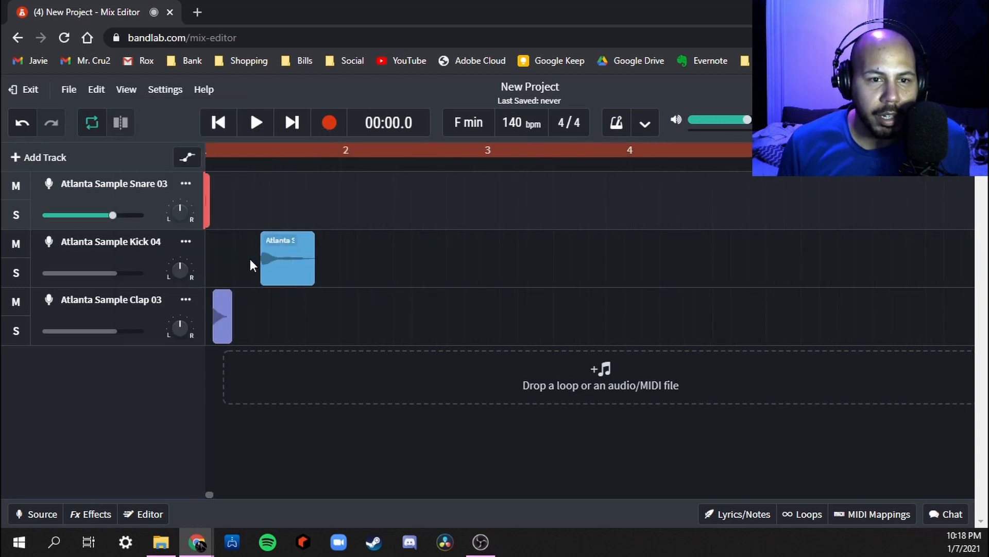
pyautogui.scroll(3, 249, 259)
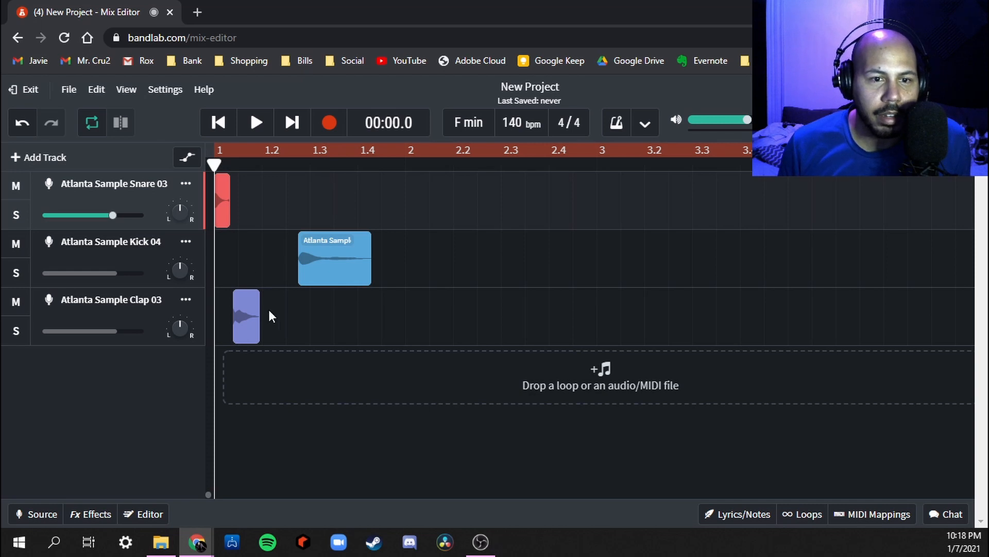
pyautogui.click(16, 247)
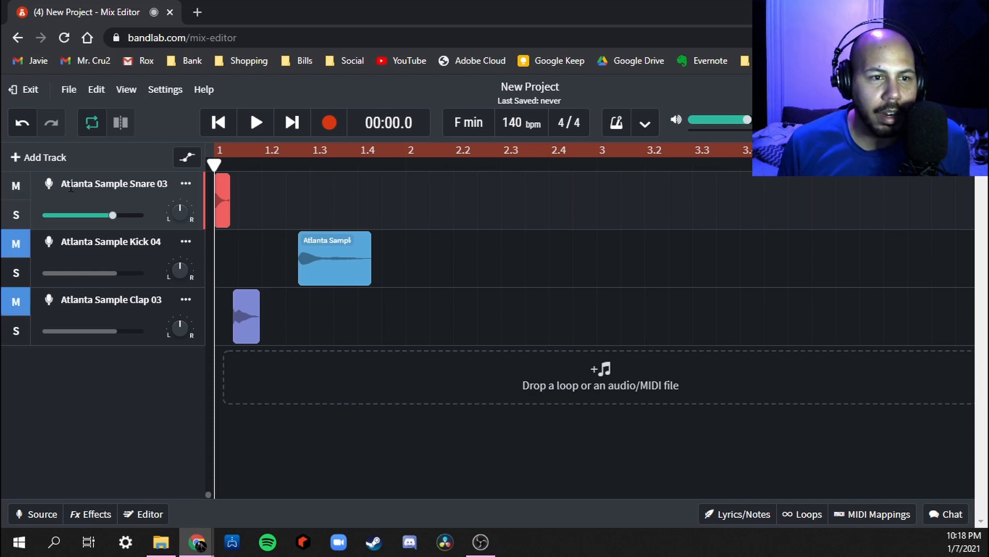
pyautogui.moveTo(38, 186); pyautogui.dragTo(47, 289)
# Step: Move the snare clip to beat 1.2 and play the project to check its timing
pyautogui.moveTo(222, 263); pyautogui.dragTo(283, 275)
pyautogui.press('space')
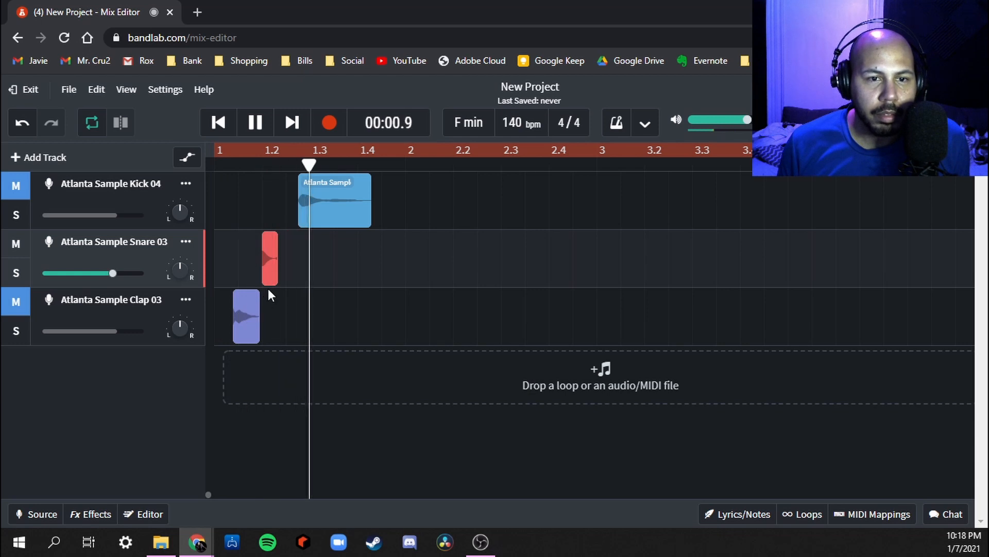
pyautogui.press('space')
# Step: Turn on the metronome and play the snare against it
pyautogui.click(616, 122)
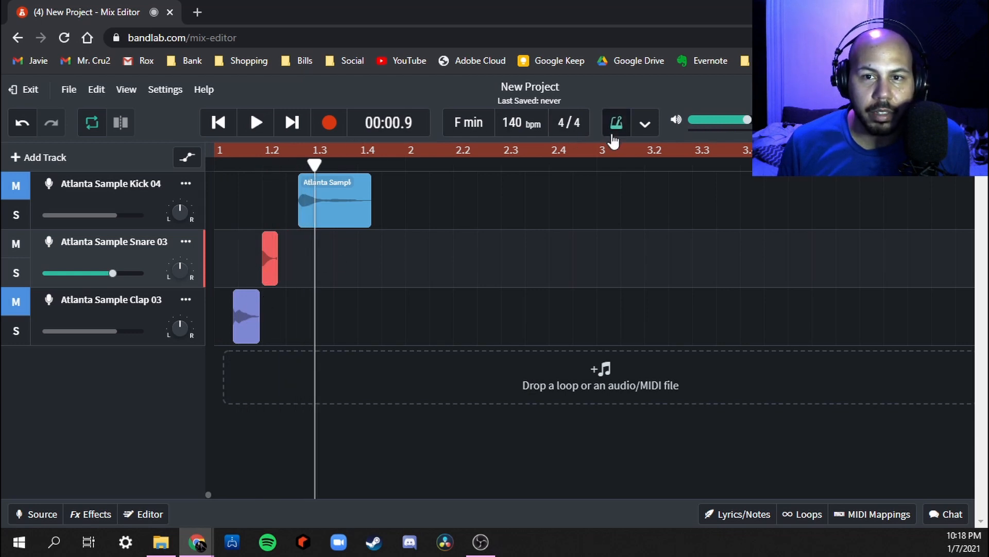
pyautogui.press('space')
pyautogui.press('space')
# Step: Move the snare clip to beat 1.3 and play it back with the metronome
pyautogui.moveTo(271, 268); pyautogui.dragTo(304, 264)
pyautogui.press('space')
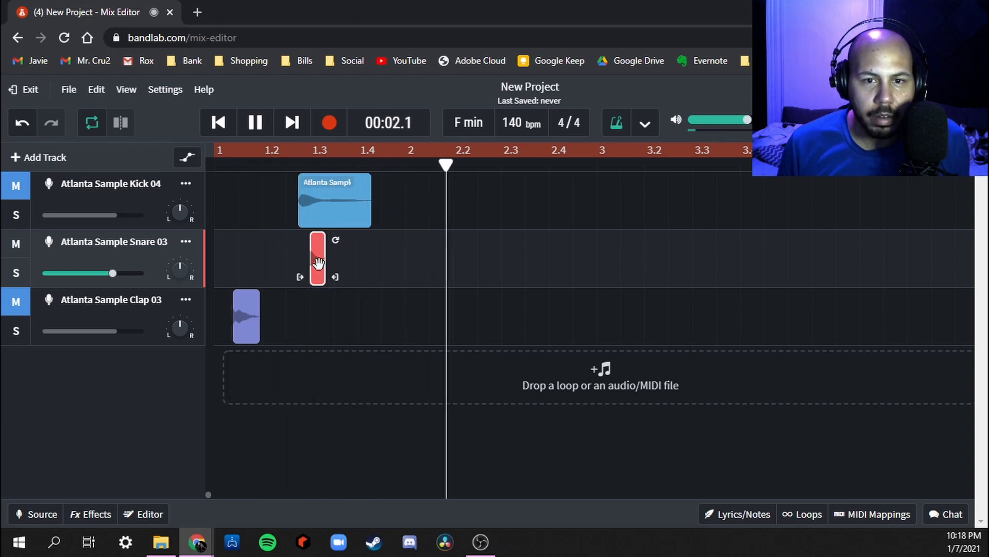
pyautogui.press('space')
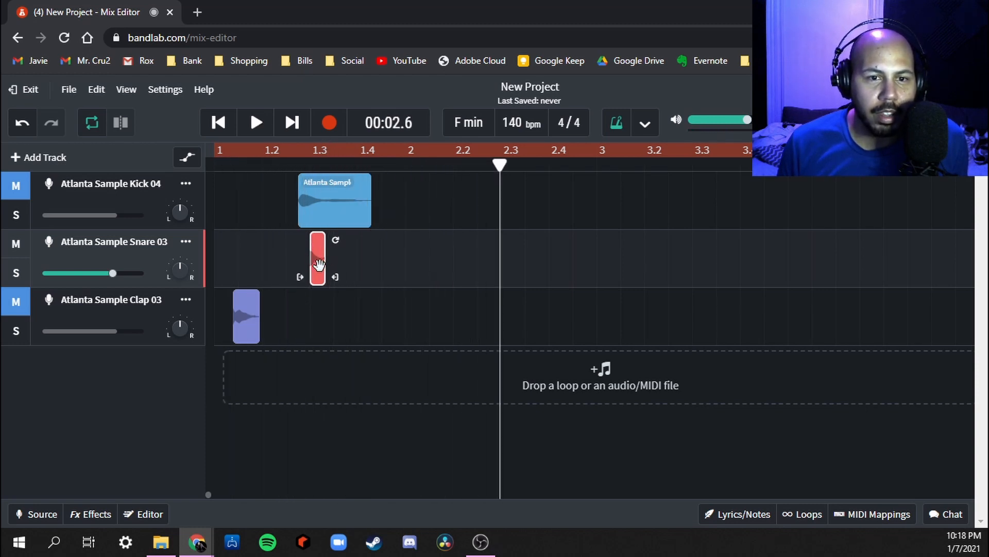
# Step: Duplicate the snare clip to beats 2.3, 3.3 and 4.3 on the same track
pyautogui.moveTo(317, 243); pyautogui.dragTo(503, 253)
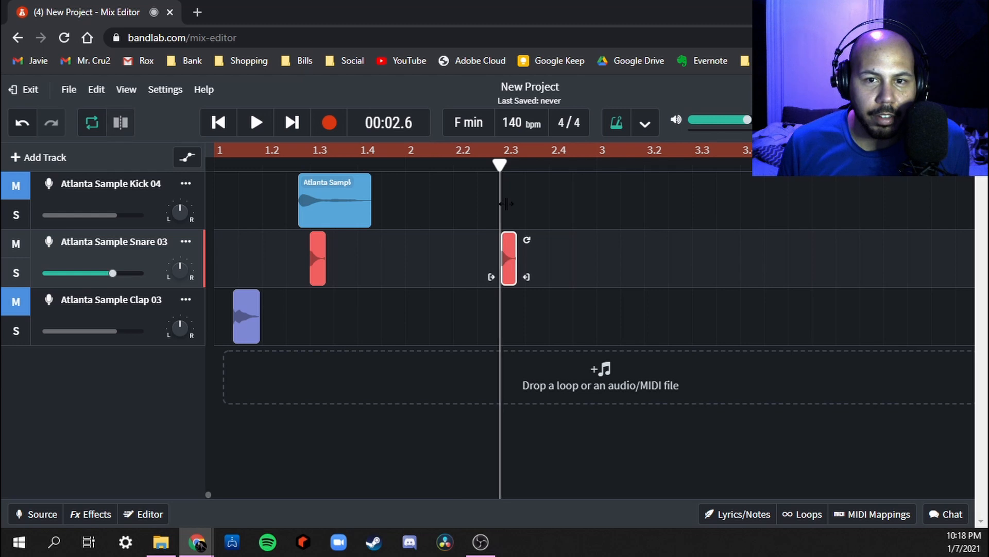
pyautogui.moveTo(501, 166); pyautogui.dragTo(483, 176)
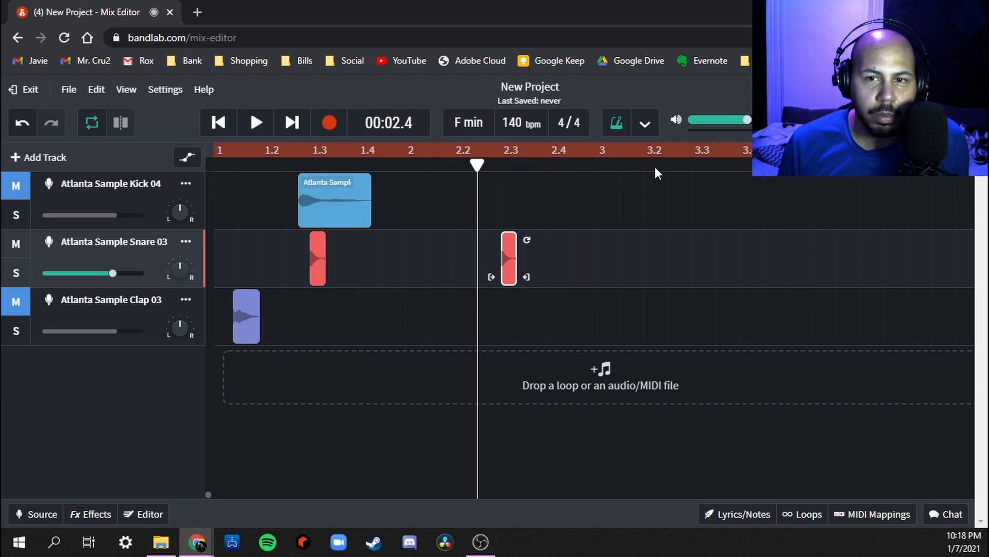
pyautogui.moveTo(508, 247); pyautogui.dragTo(892, 255)
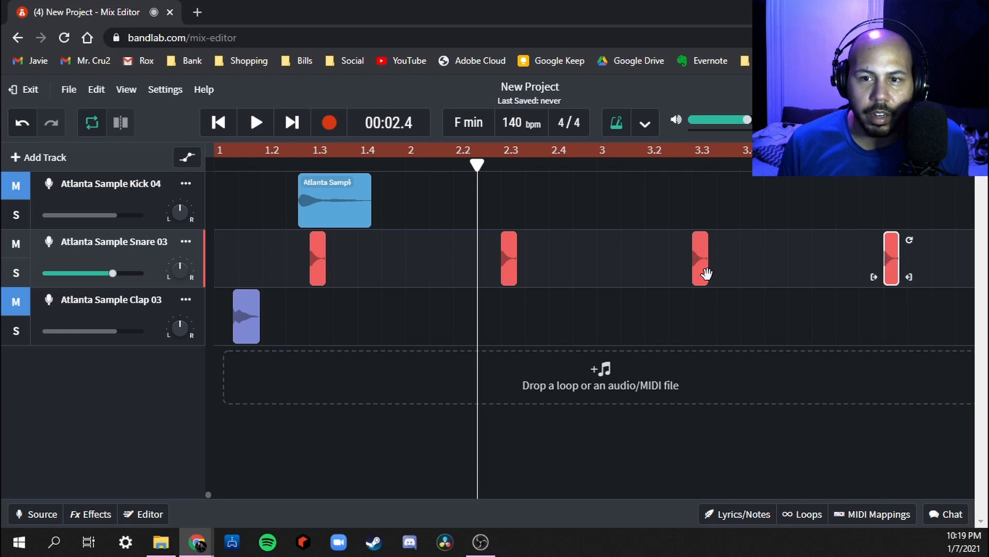
pyautogui.hscroll(7, 707, 274)
pyautogui.hscroll(-7, 707, 274)
# Step: Move the kick clip to the start of bar 1, unmute the Kick 04 track and play it with the snares
pyautogui.moveTo(331, 208); pyautogui.dragTo(202, 200)
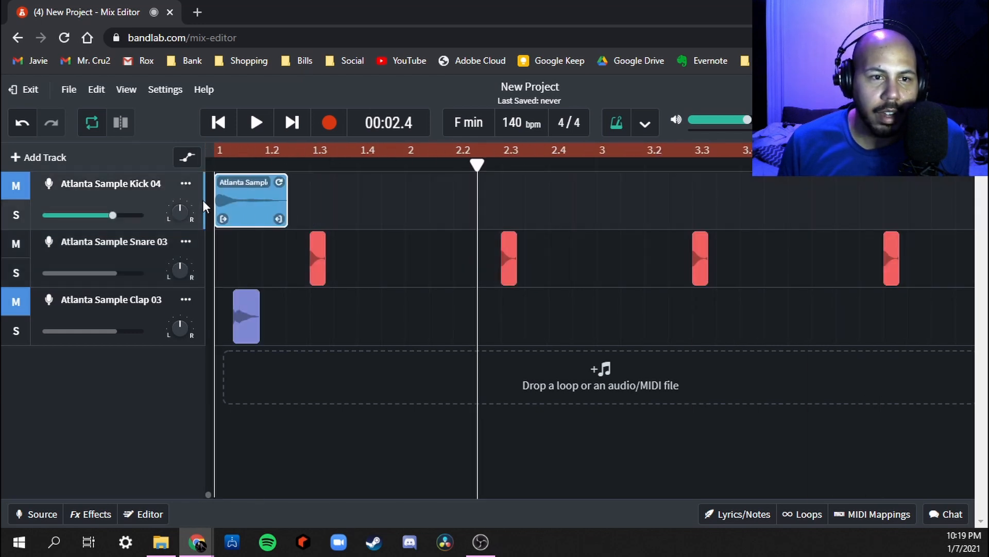
pyautogui.click(19, 187)
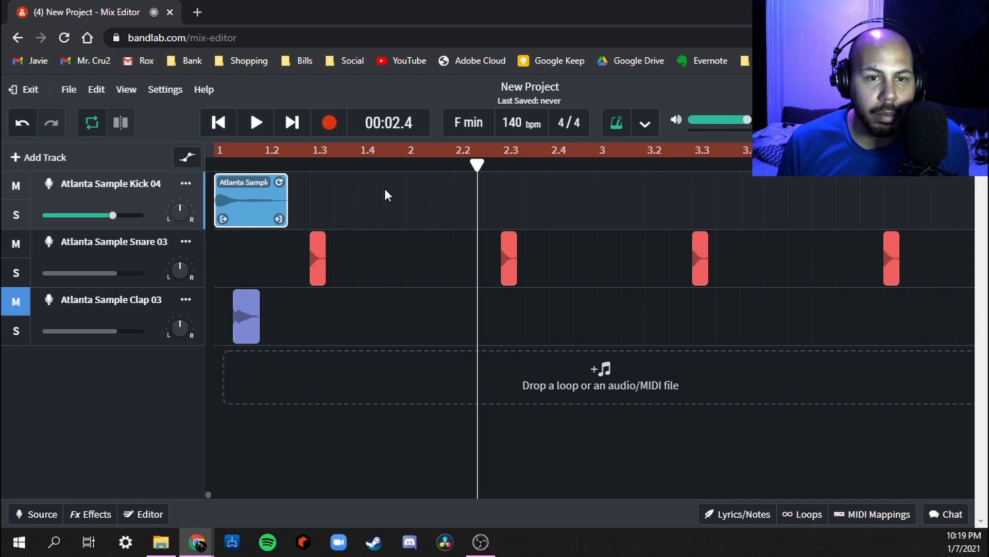
pyautogui.press('space')
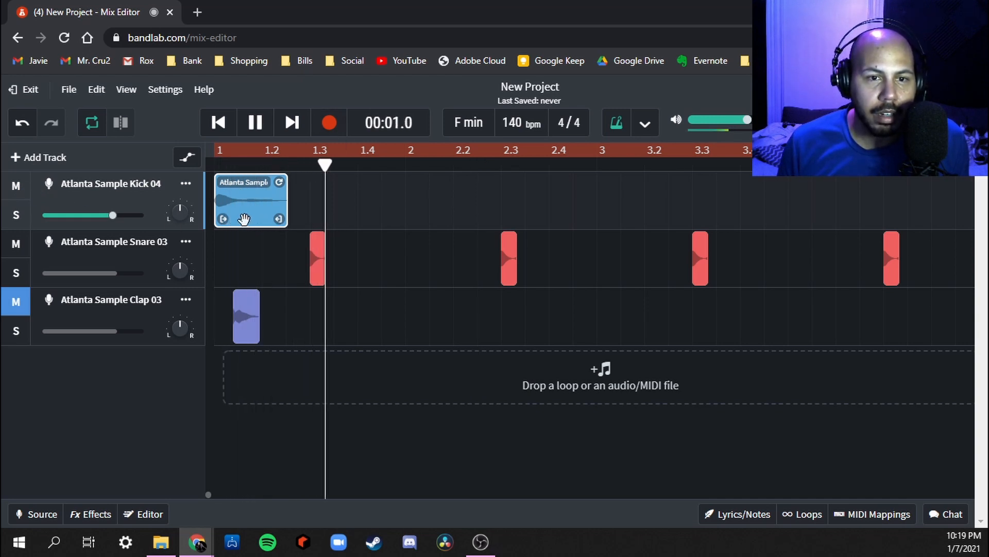
pyautogui.press('space')
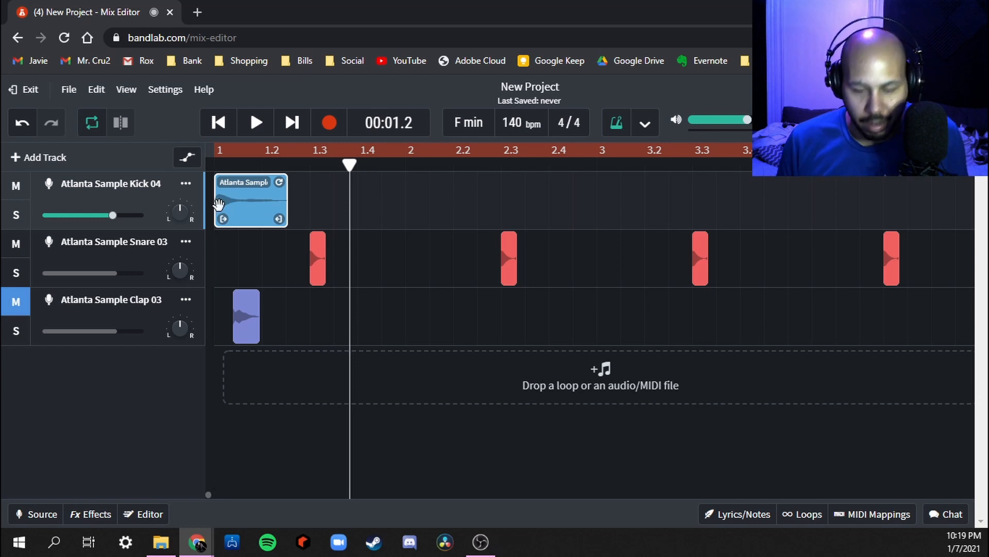
# Step: Delete the kick clip and browse the sample loops for a replacement kick
pyautogui.press('Delete')
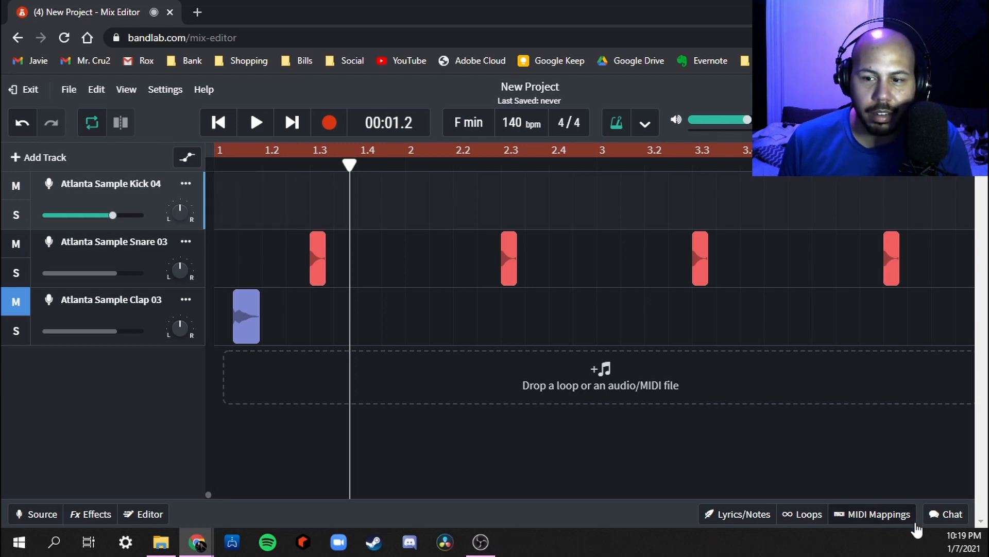
pyautogui.click(802, 514)
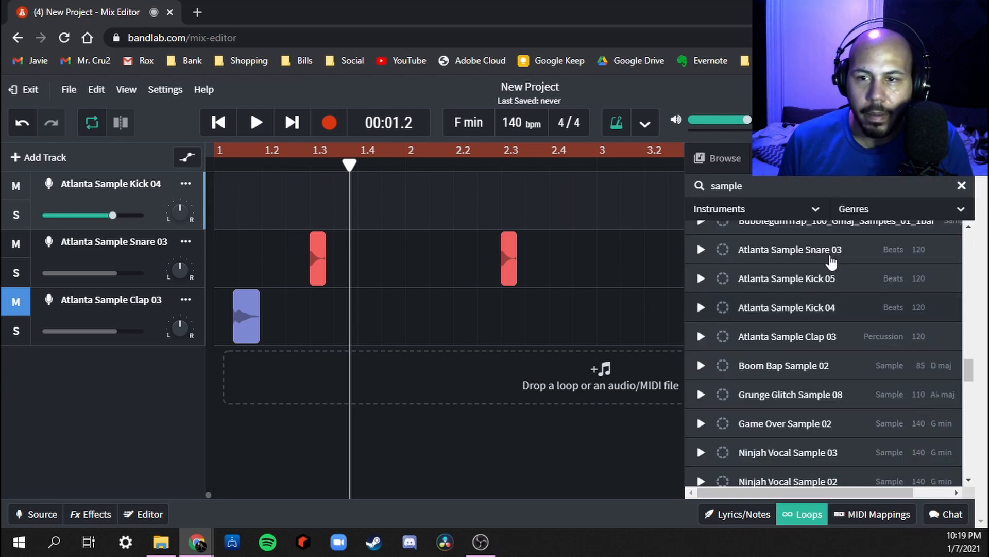
pyautogui.click(701, 279)
pyautogui.scroll(-5, 771, 337)
pyautogui.scroll(-2, 771, 337)
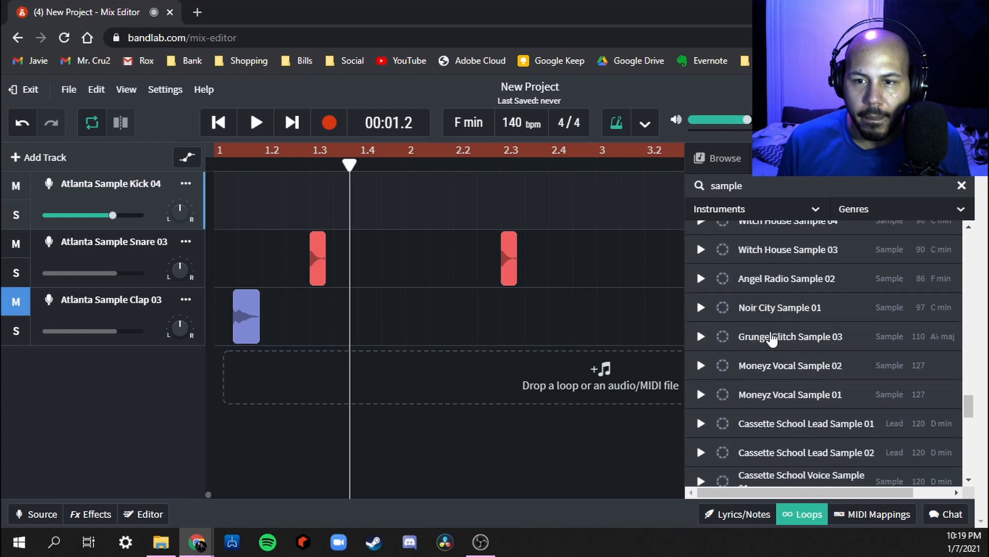
pyautogui.scroll(-5, 747, 340)
pyautogui.click(696, 353)
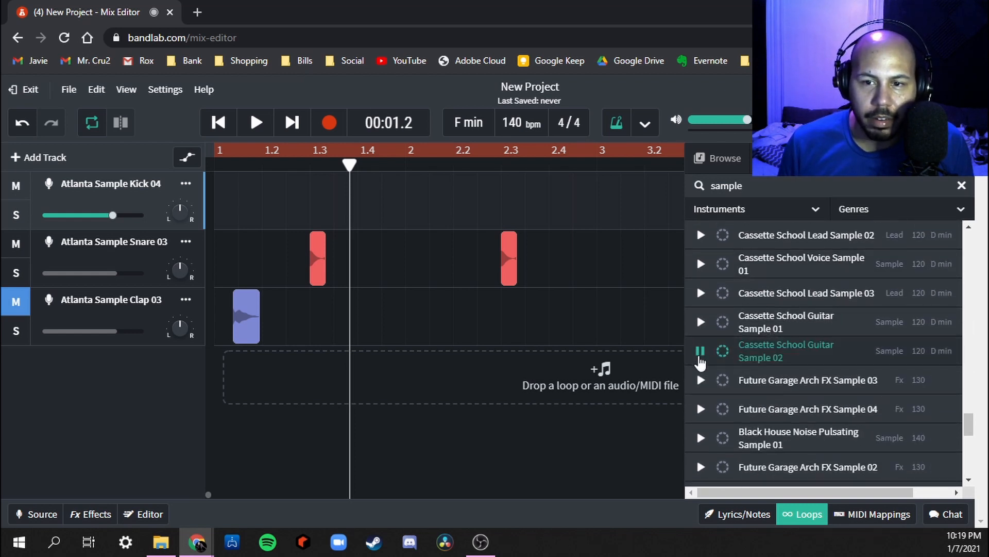
pyautogui.scroll(-8, 732, 330)
pyautogui.scroll(-2, 744, 338)
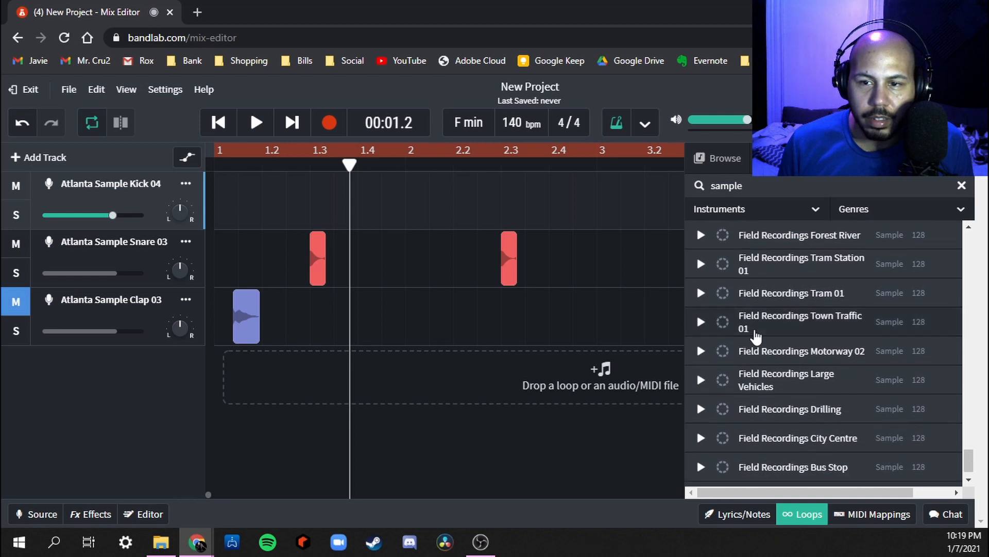
# Step: Search the loops for "kick sample" and play a new kick clip placed at the start of the Kick 04 track
pyautogui.doubleClick(778, 191)
pyautogui.write('kick')
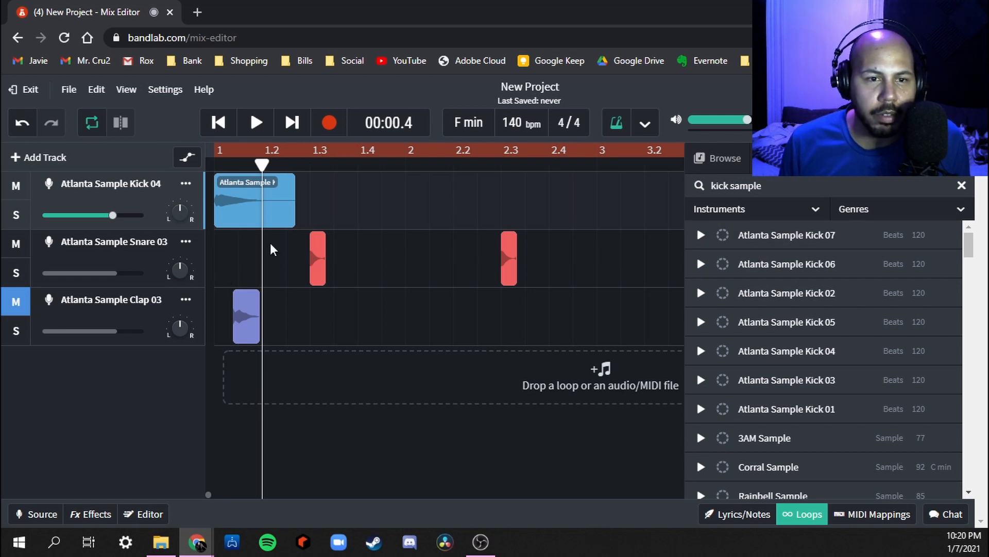
pyautogui.moveTo(262, 164); pyautogui.dragTo(134, 171)
pyautogui.press('space')
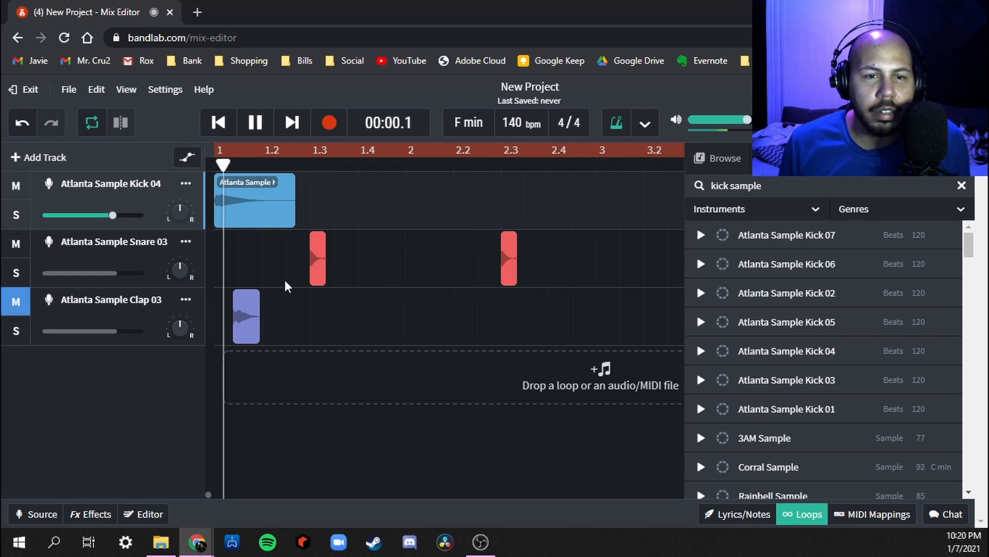
pyautogui.press('space')
# Step: Copy the kick clip to halfway between beats 1.2 and 1.3 and play the beat from the start
pyautogui.click(236, 208)
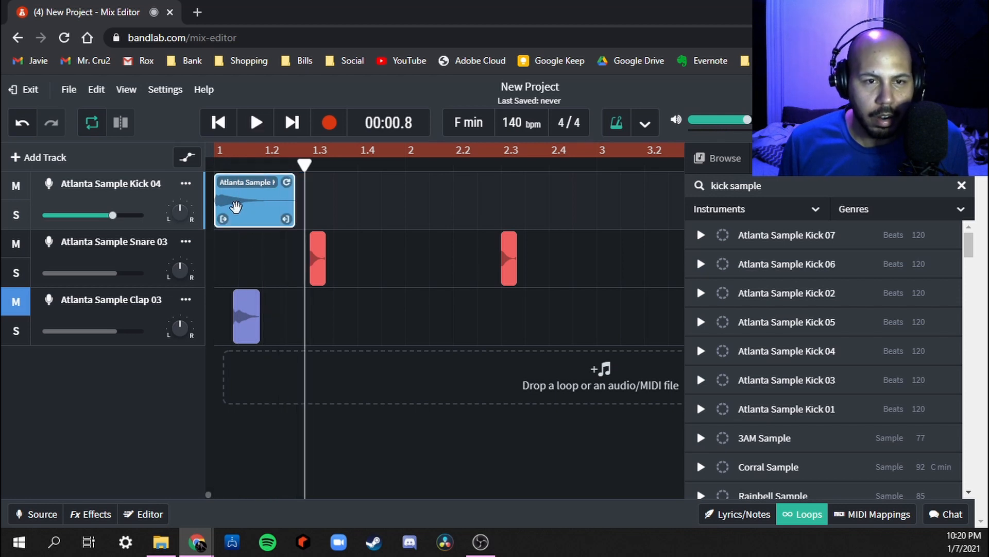
pyautogui.moveTo(236, 208); pyautogui.dragTo(309, 211)
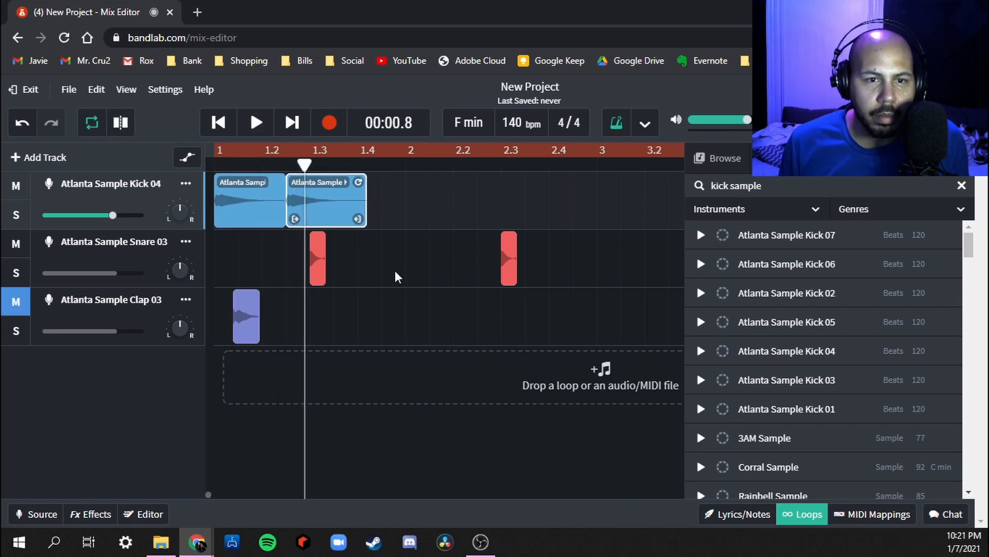
pyautogui.press('Home')
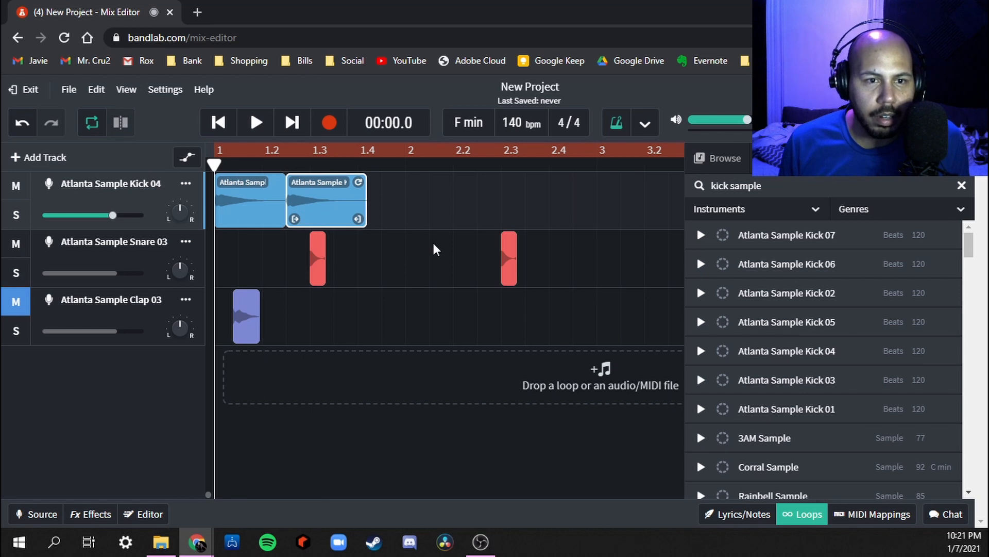
pyautogui.press('space')
pyautogui.press('space')
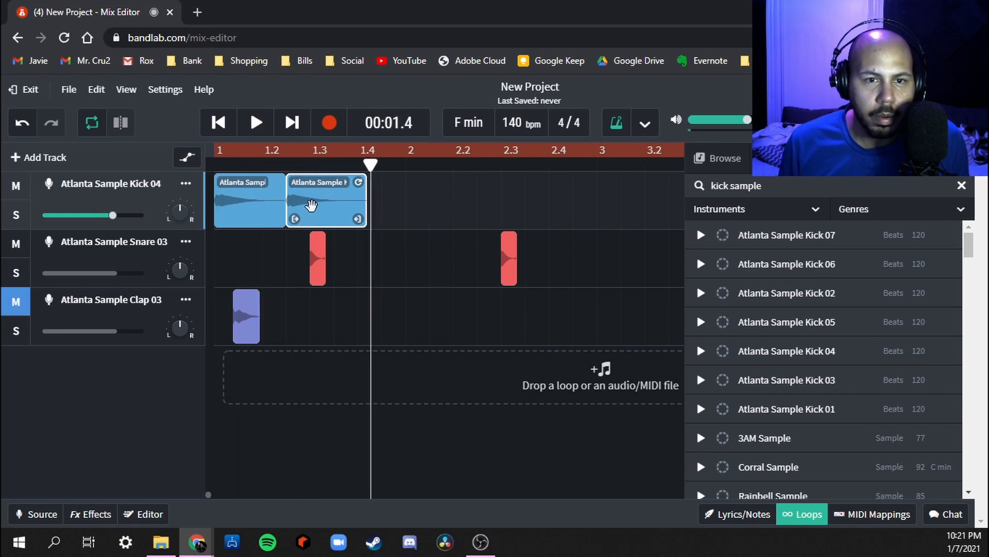
# Step: Add a third kick clip at beat 1.4 by copying the second one, and play the pattern
pyautogui.moveTo(323, 210); pyautogui.dragTo(380, 215)
pyautogui.press('space')
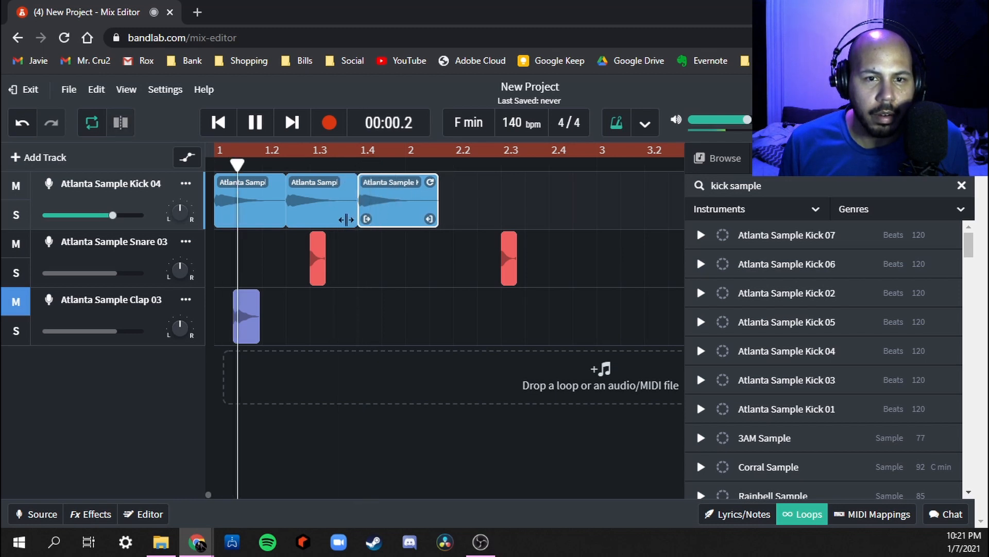
pyautogui.press('space')
# Step: Try the third kick clip at two earlier positions between beats 1.3 and 1.4, playing the pattern each time
pyautogui.moveTo(389, 211)
pyautogui.mouseDown()
pyautogui.moveTo(377, 216)
pyautogui.moveTo(385, 203)
pyautogui.mouseUp()
pyautogui.press('space')
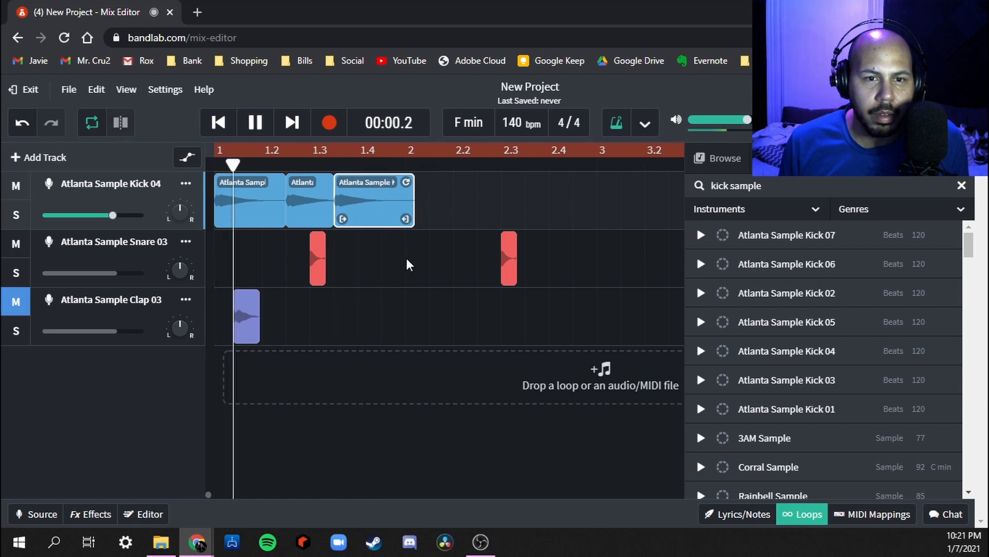
pyautogui.press('space')
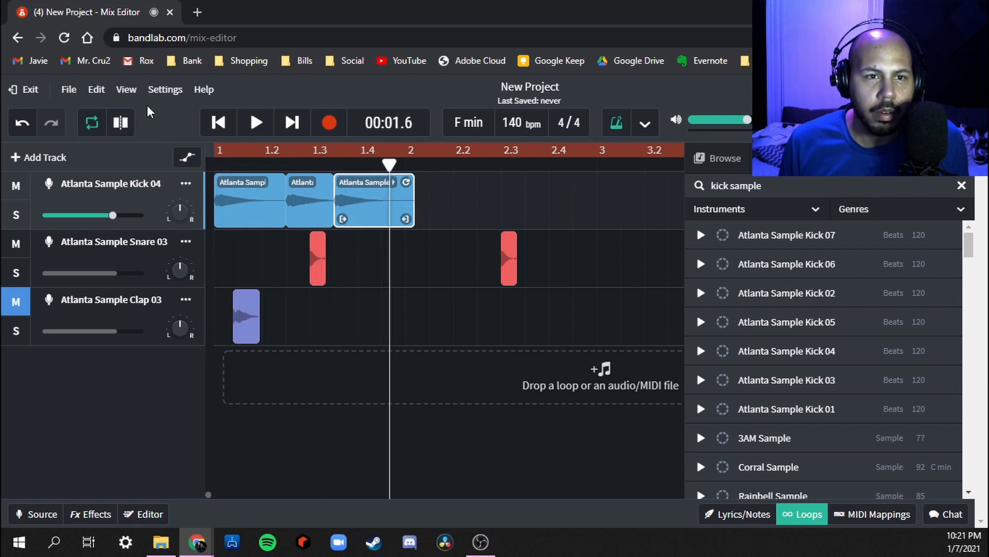
pyautogui.click(119, 91)
pyautogui.moveTo(175, 143)
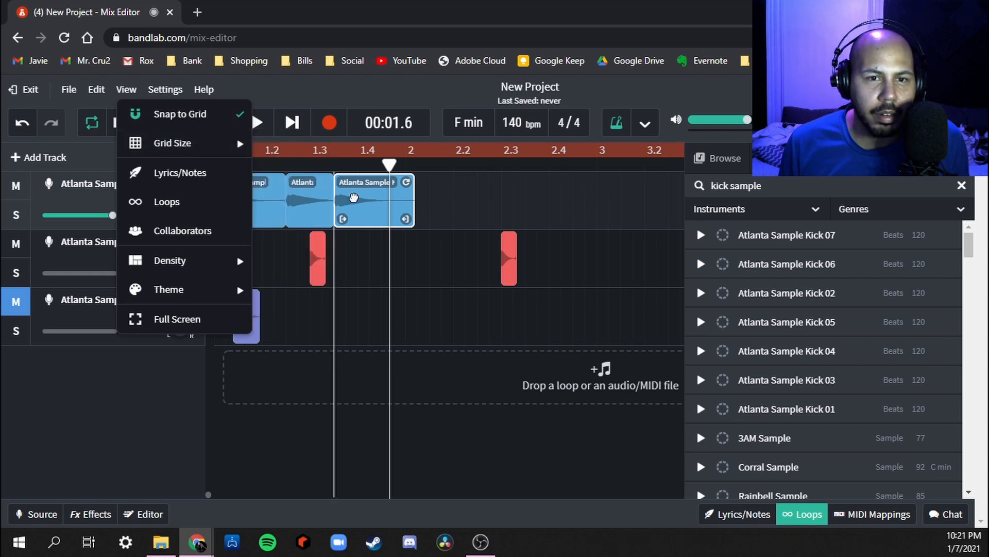
pyautogui.moveTo(359, 198); pyautogui.dragTo(370, 198)
pyautogui.press('space')
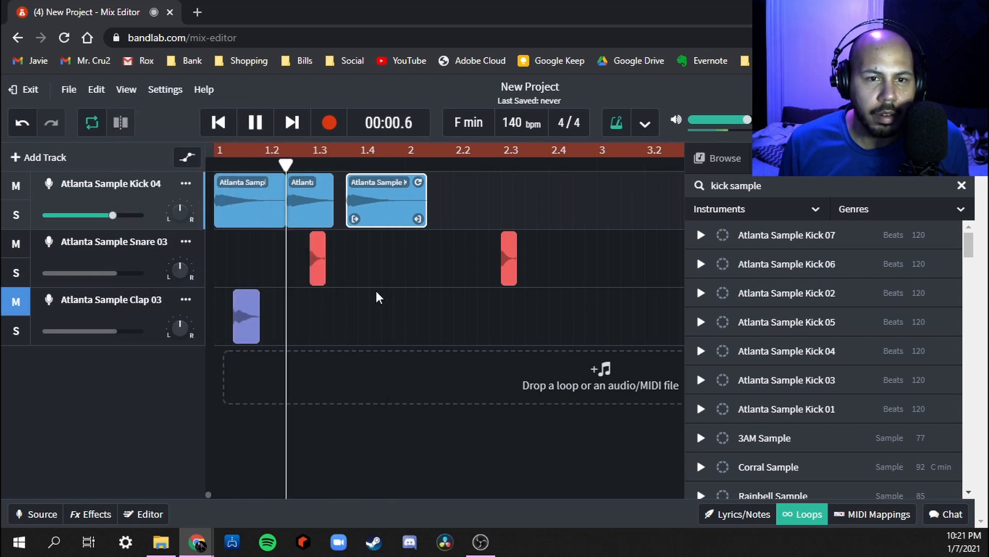
pyautogui.press('space')
# Step: Move the third kick clip to beat 1.4, extend the second kick clip to meet it, and play the pattern
pyautogui.moveTo(353, 202); pyautogui.dragTo(365, 202)
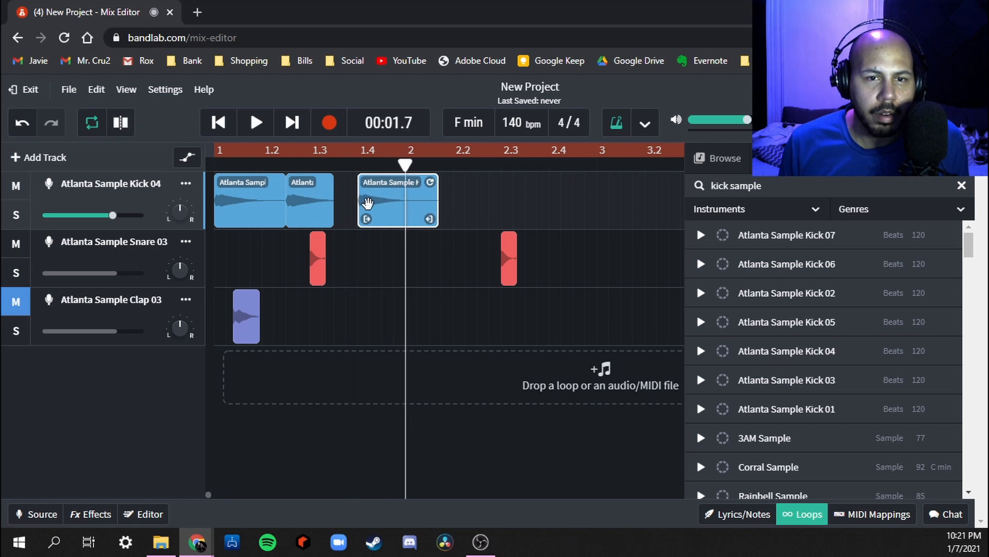
pyautogui.press('space')
pyautogui.press('space')
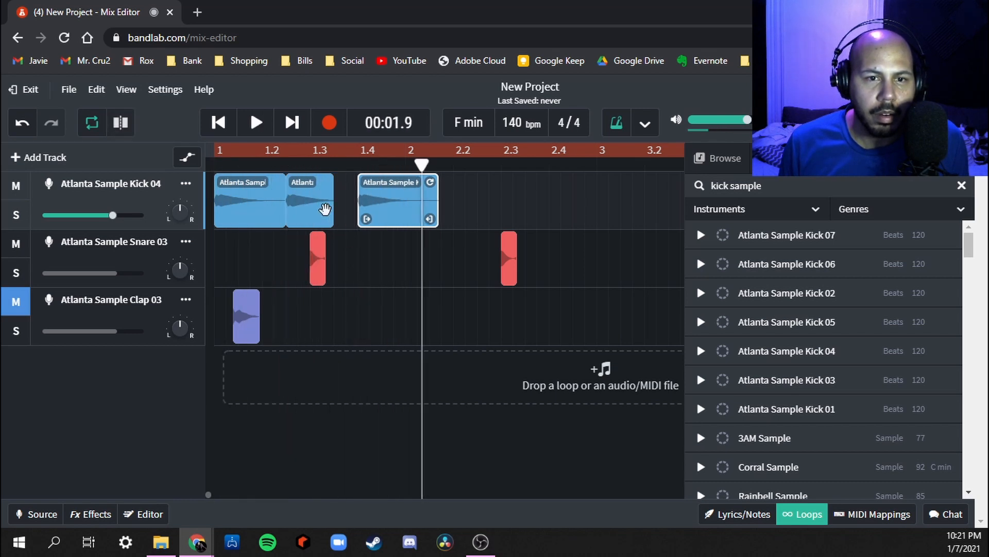
pyautogui.click(329, 213)
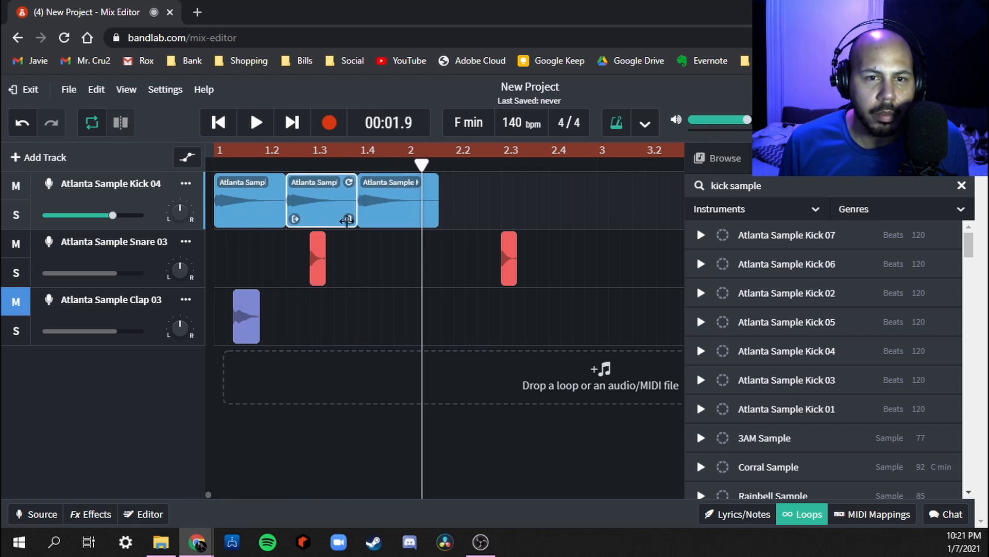
pyautogui.click(377, 263)
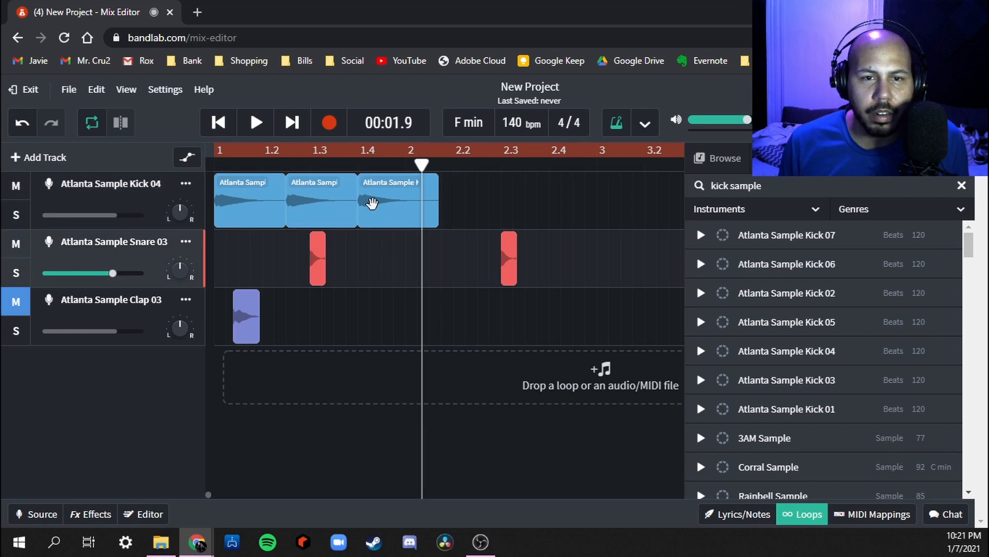
pyautogui.press('space')
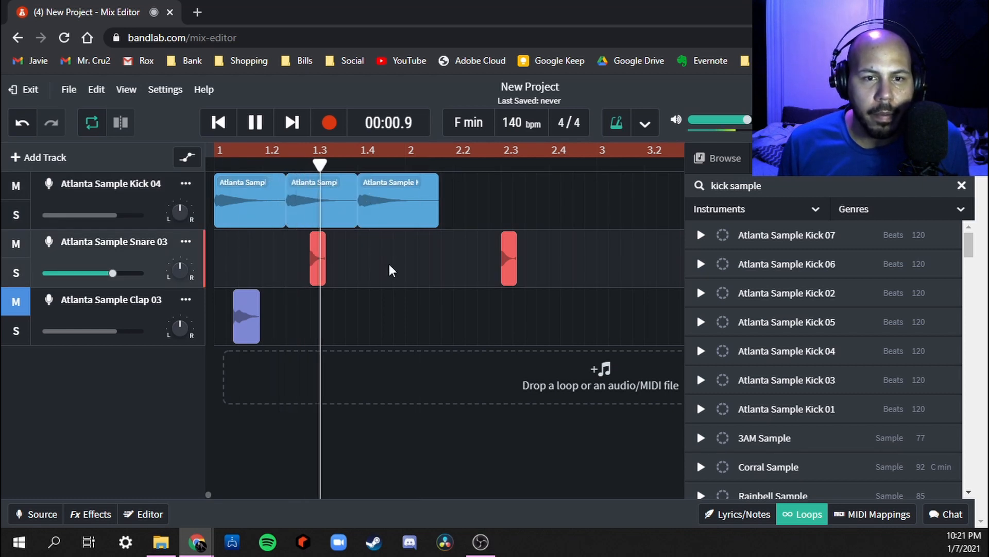
pyautogui.press('space')
# Step: Copy the third kick clip to beat 2.2 and play the pattern to check its timing
pyautogui.moveTo(386, 210); pyautogui.dragTo(470, 196)
pyautogui.press('space')
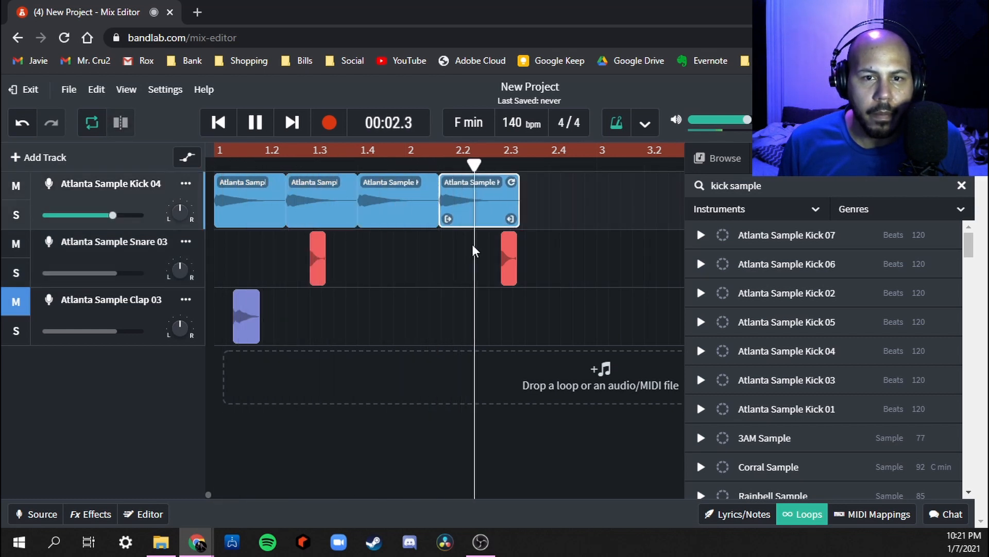
pyautogui.moveTo(462, 202); pyautogui.dragTo(468, 203)
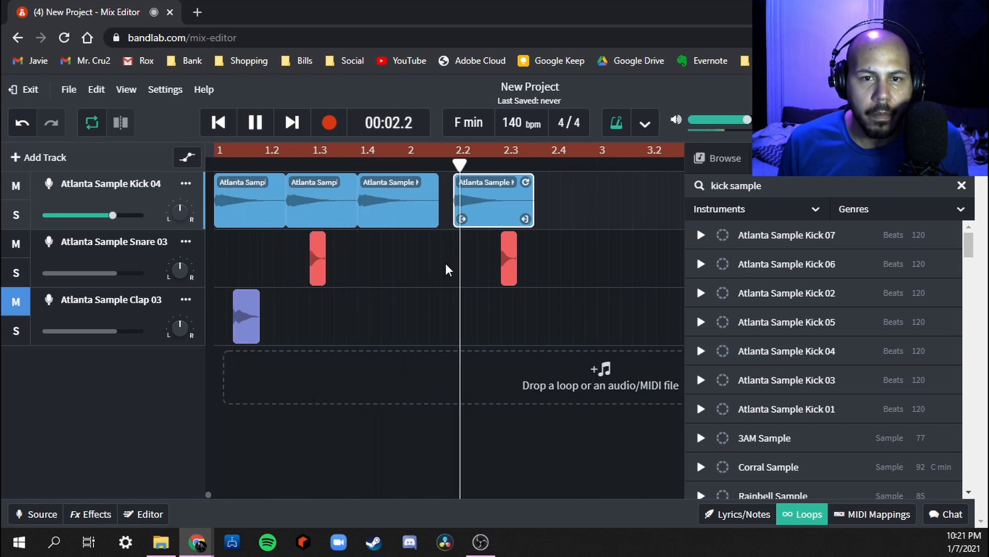
pyautogui.press('space')
# Step: Copy the bar 2 kick clip to halfway between beats 2.3 and 2.4 and play the pattern
pyautogui.moveTo(483, 201); pyautogui.dragTo(557, 202)
pyautogui.press('space')
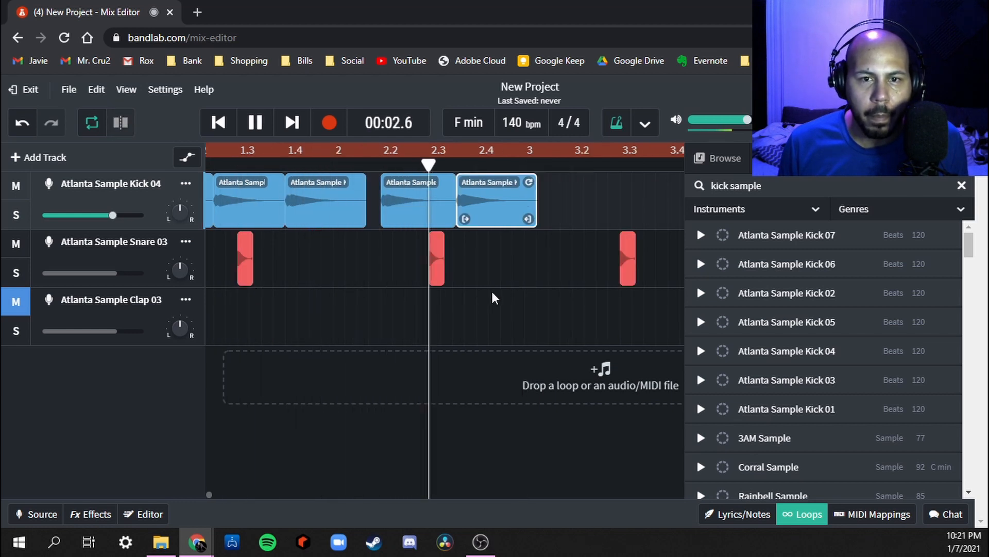
pyautogui.press('space')
pyautogui.moveTo(488, 210); pyautogui.dragTo(484, 210)
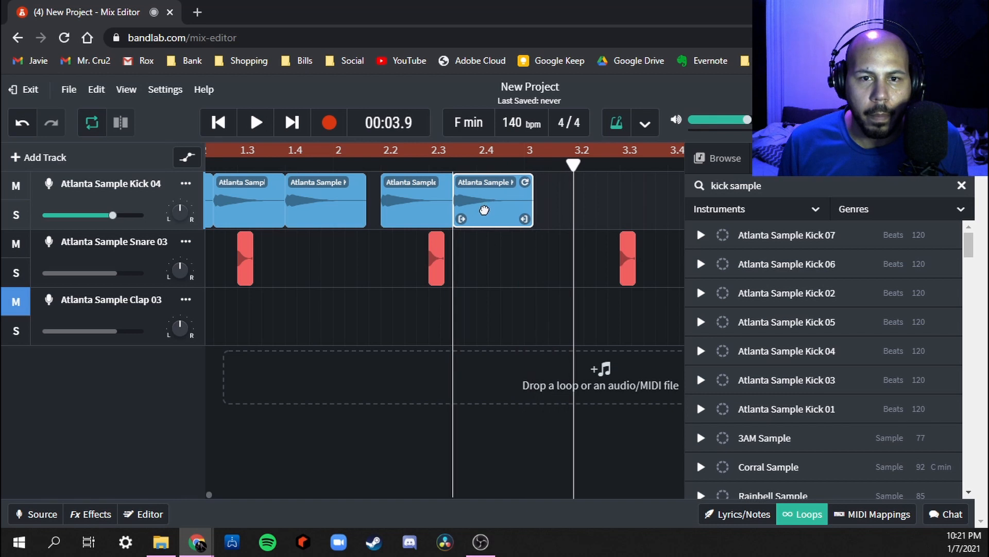
pyautogui.press('space')
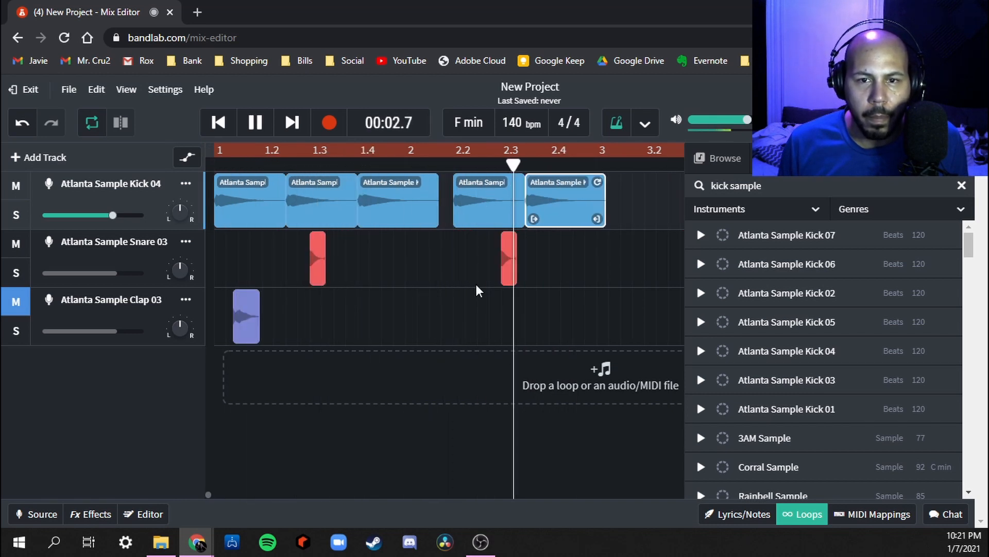
pyautogui.press('space')
# Step: Select all five kick clips and copy them further along the track into bar 3
pyautogui.moveTo(638, 201); pyautogui.dragTo(204, 201)
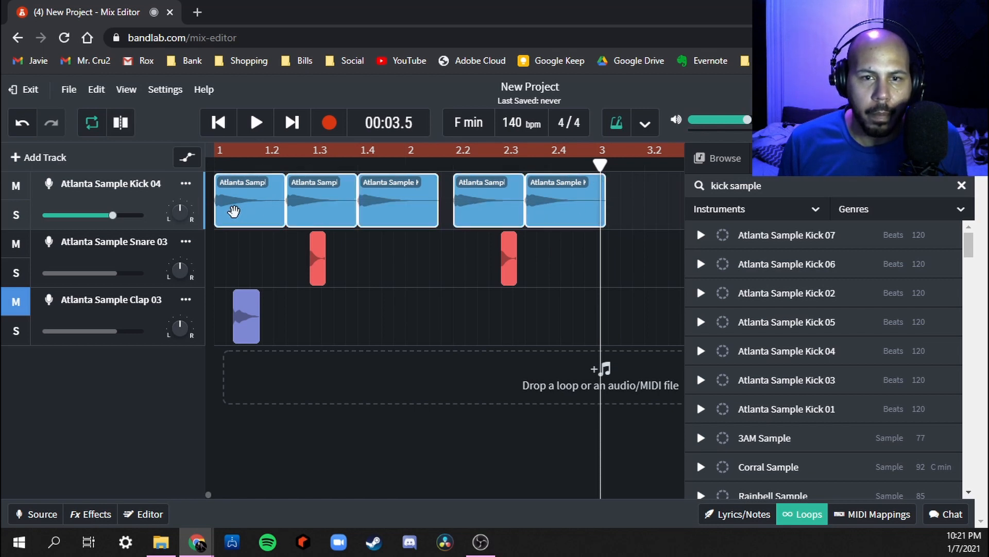
pyautogui.moveTo(234, 211); pyautogui.dragTo(699, 196)
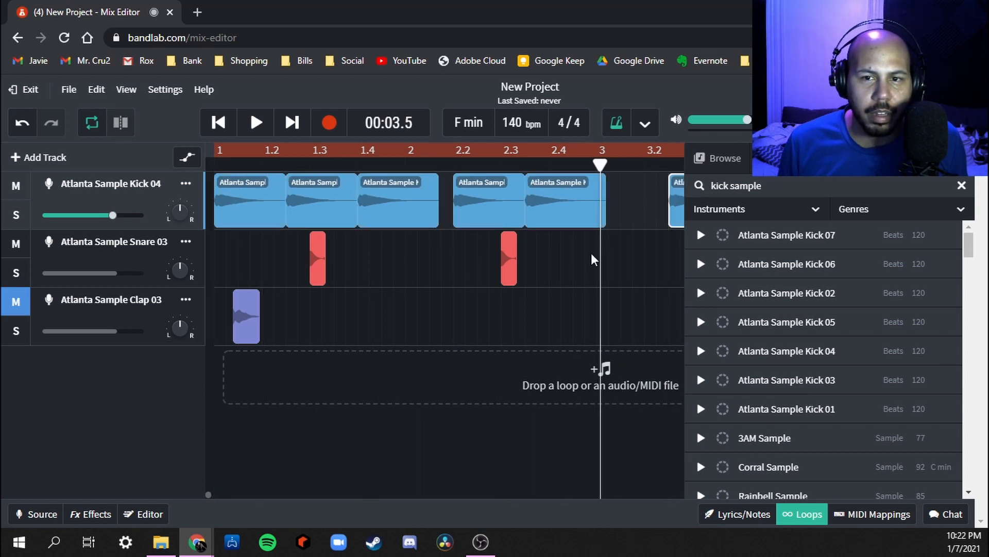
# Step: Move the copied kick clips to the start of bar 3, and play the pattern with the metronome switched off
pyautogui.press('space')
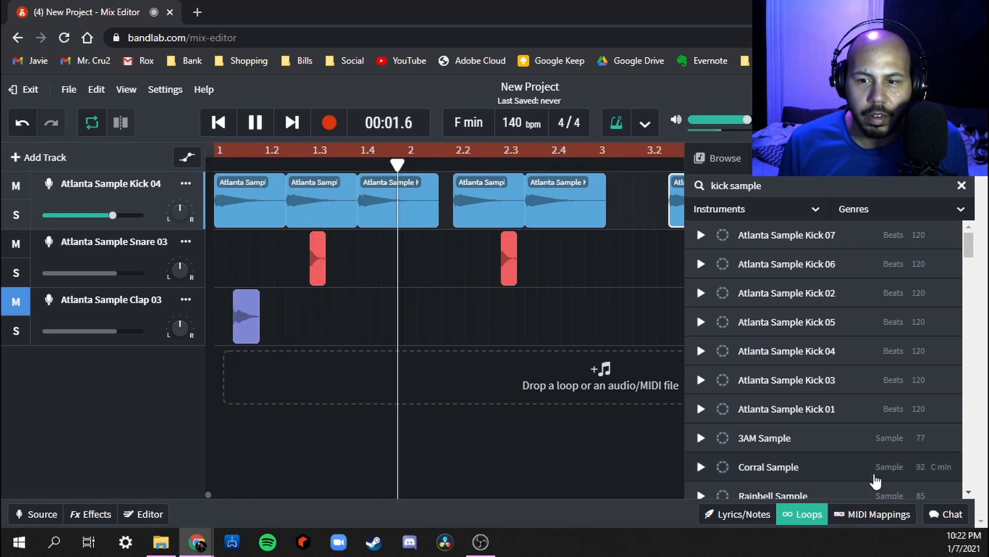
pyautogui.click(817, 515)
pyautogui.press('space')
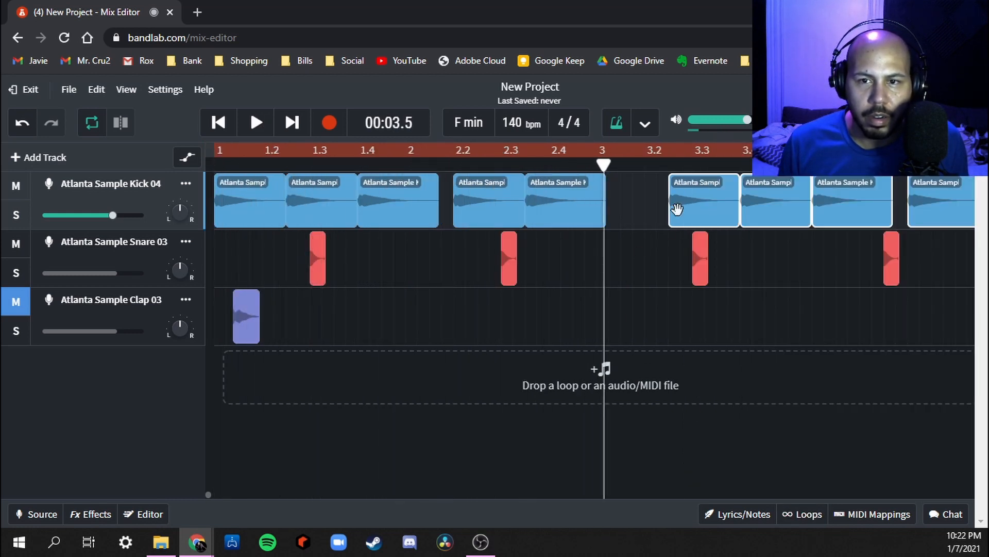
pyautogui.moveTo(668, 209); pyautogui.dragTo(612, 212)
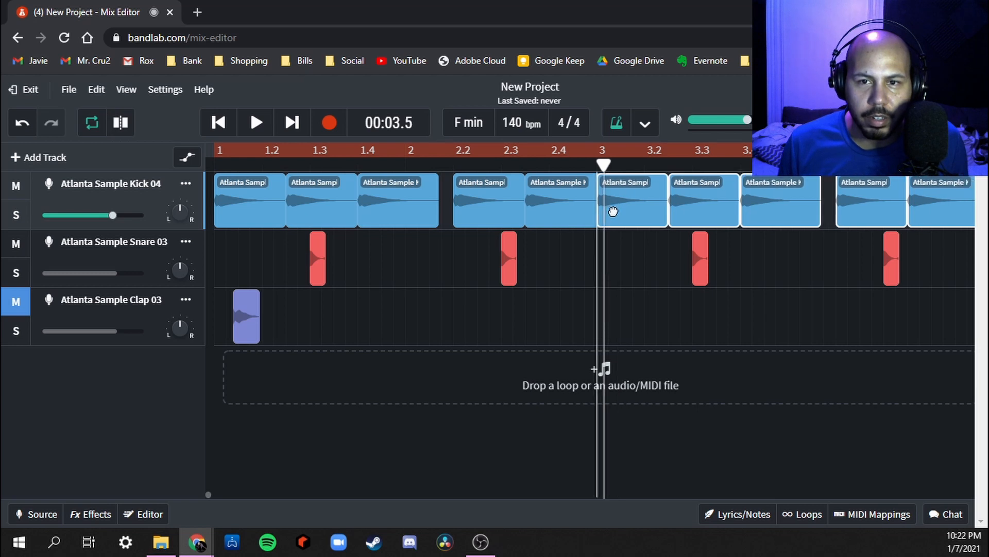
pyautogui.press('space')
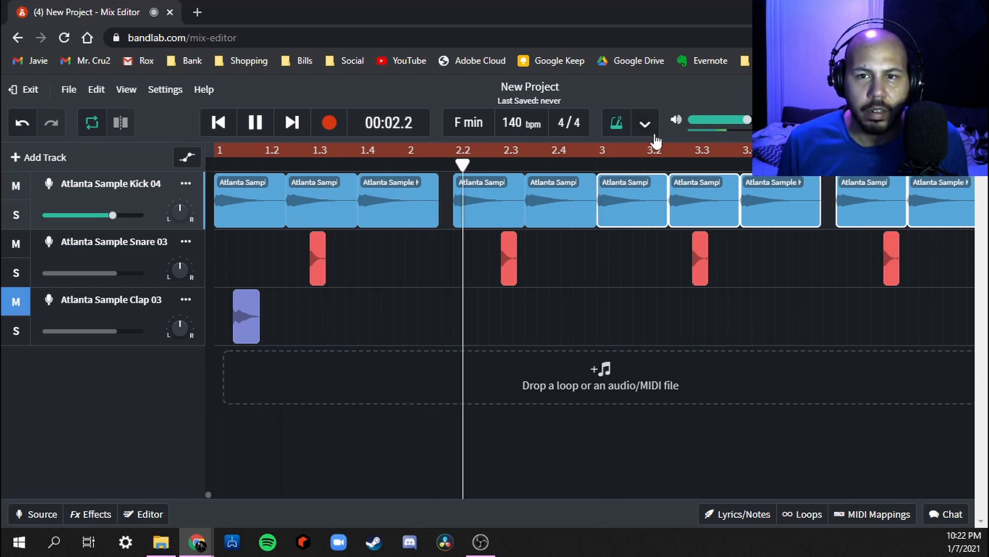
pyautogui.click(616, 122)
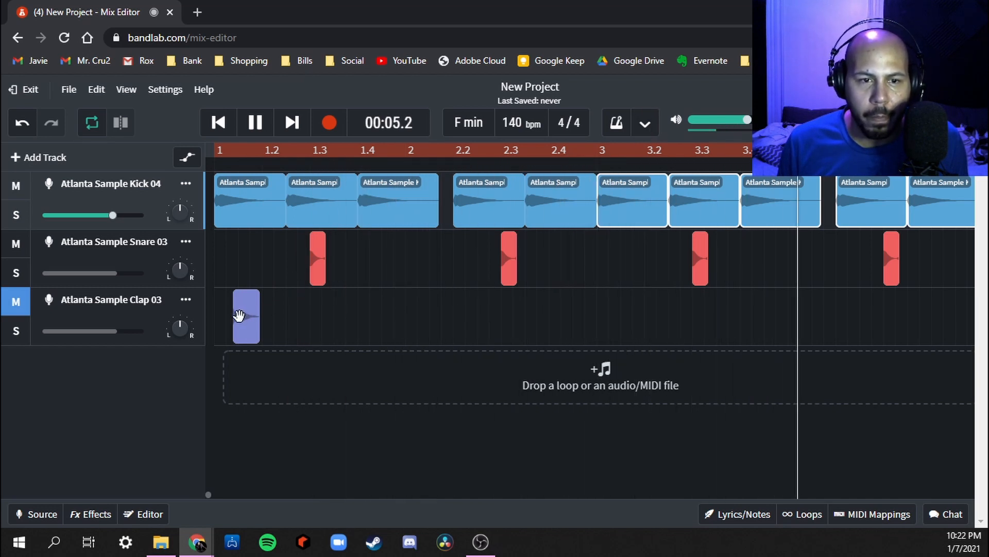
pyautogui.press('space')
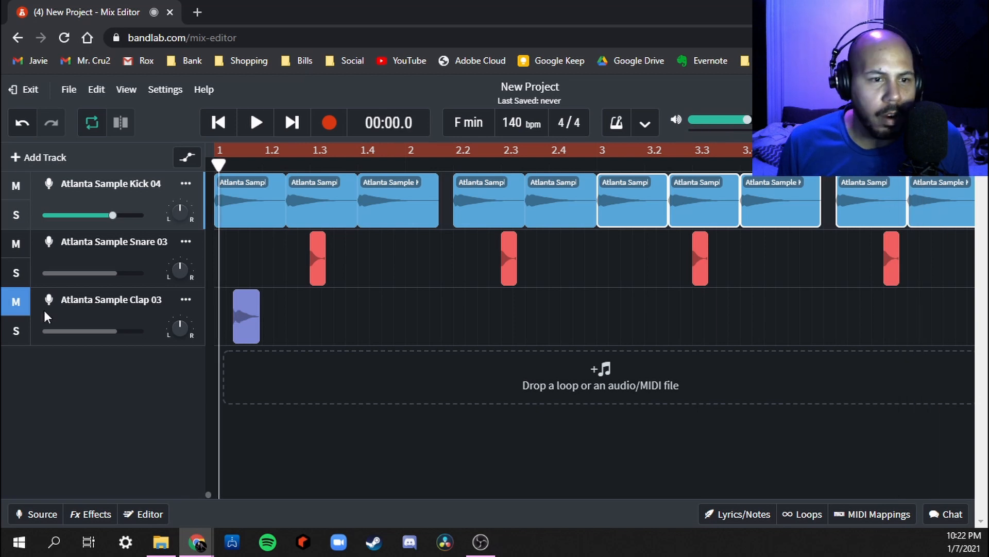
# Step: Unmute the clap track, try the clap clip between beats 1.3 and 1.4, and delete the clip
pyautogui.moveTo(252, 316); pyautogui.dragTo(362, 322)
pyautogui.press('space')
pyautogui.press('space')
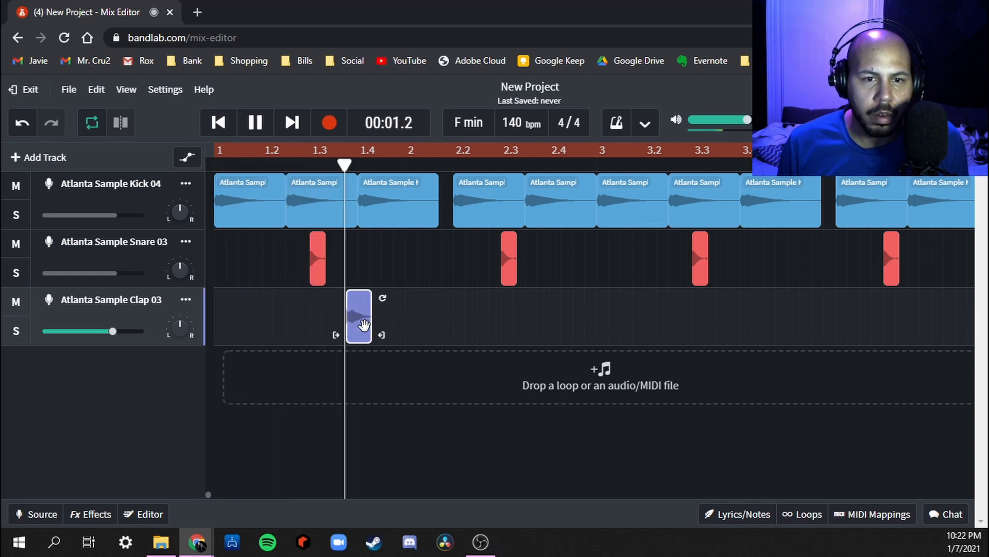
pyautogui.press('space')
pyautogui.press('Delete')
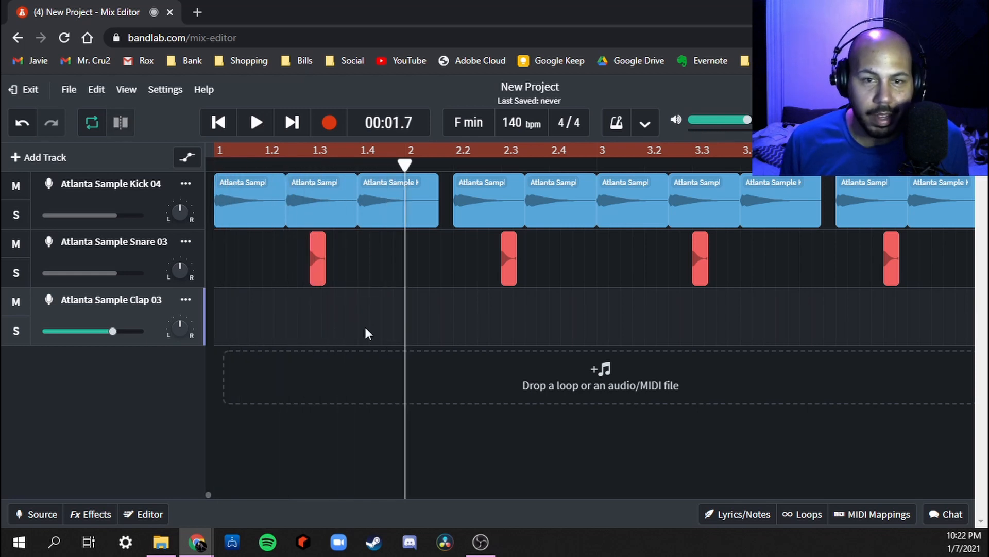
# Step: Search the loop library for "sample" and preview Atlanta Sample Hat 04 and Atlanta Sample Hat 01
pyautogui.click(802, 514)
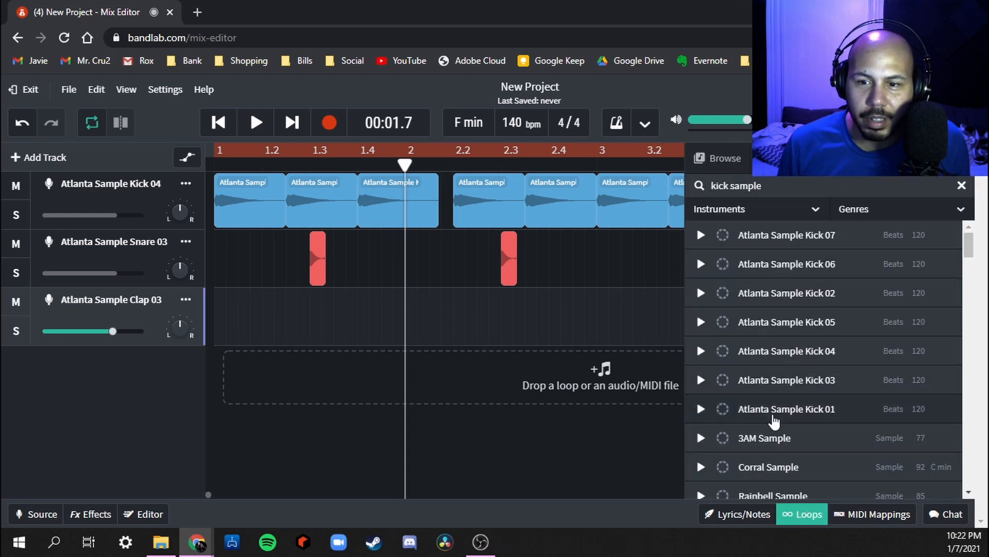
pyautogui.scroll(-5, 775, 422)
pyautogui.scroll(-4, 775, 421)
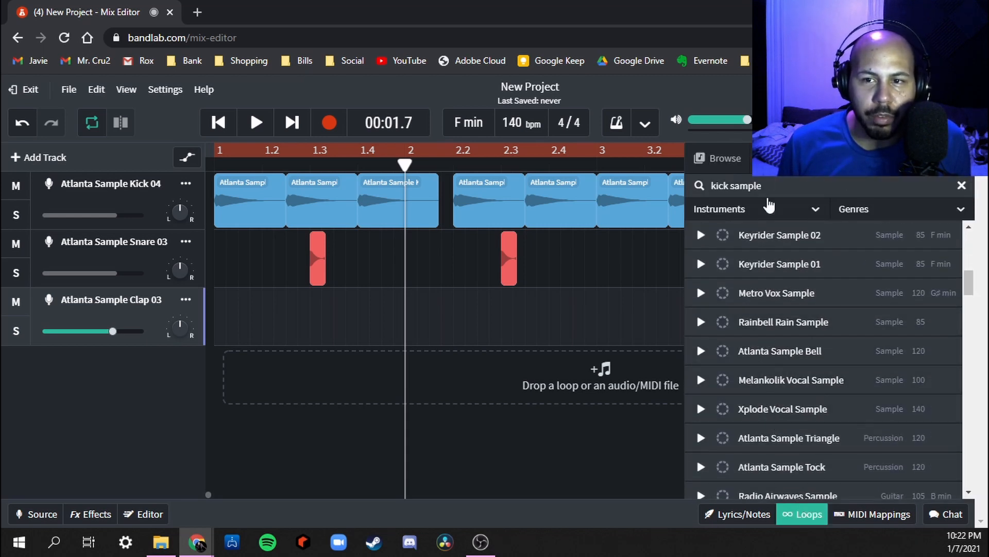
pyautogui.tripleClick(767, 182)
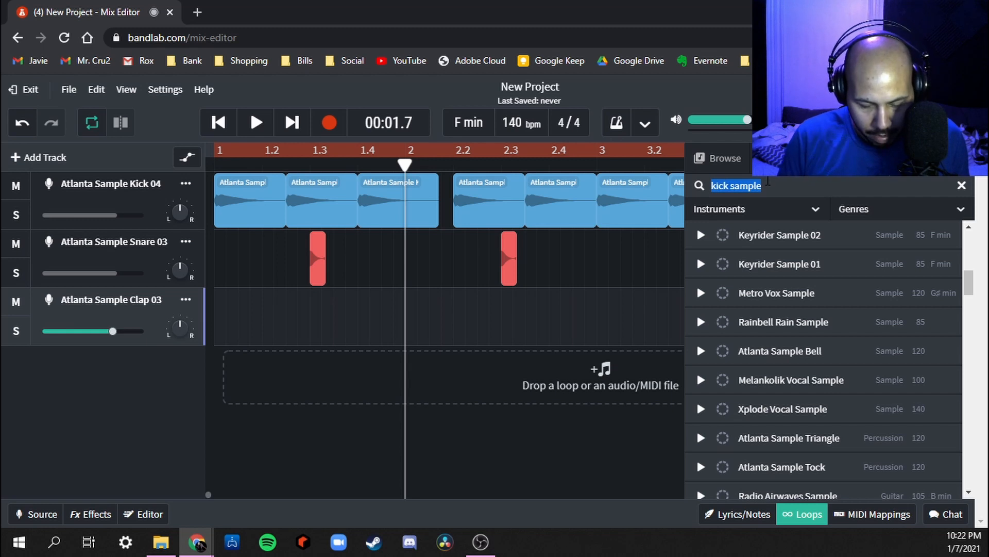
pyautogui.write('sample')
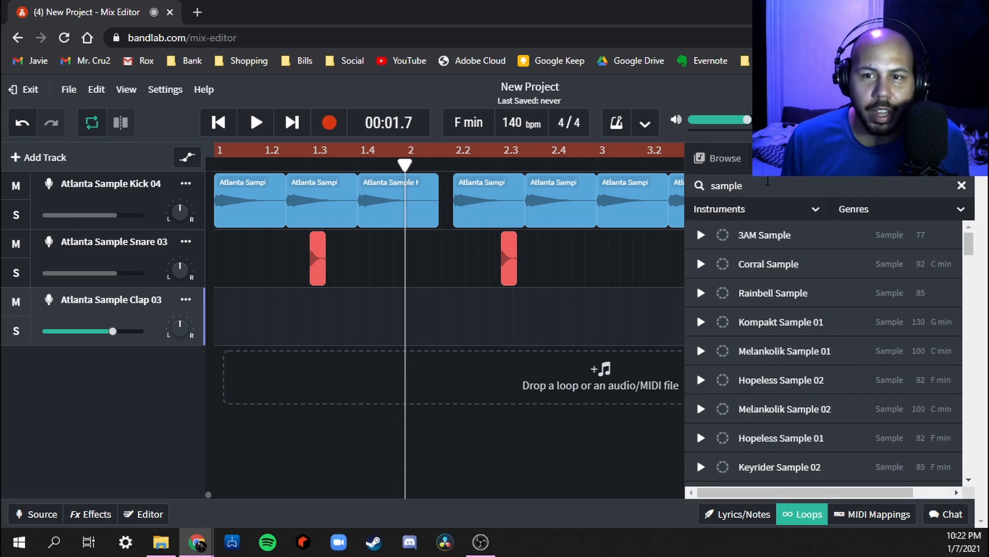
pyautogui.scroll(-10, 778, 380)
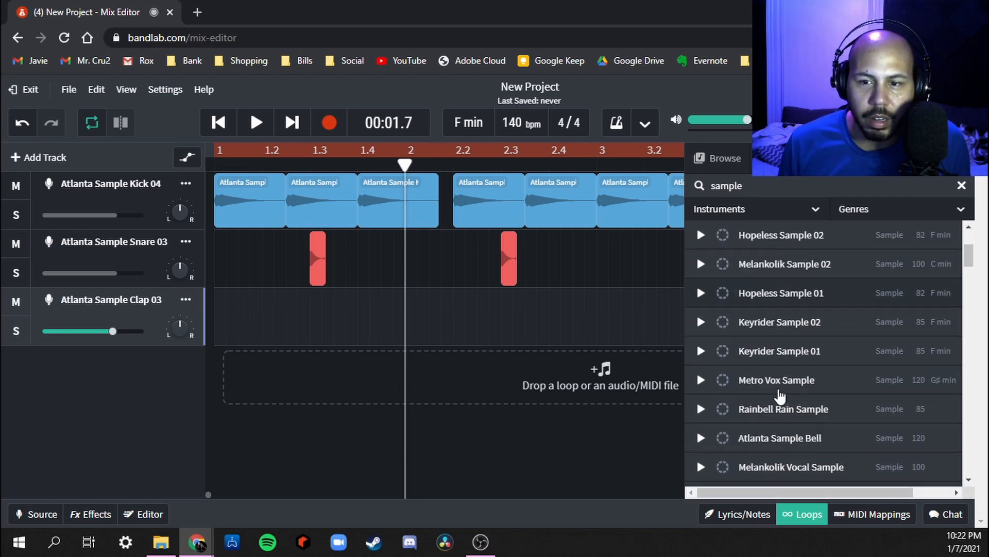
pyautogui.click(700, 351)
pyautogui.click(700, 379)
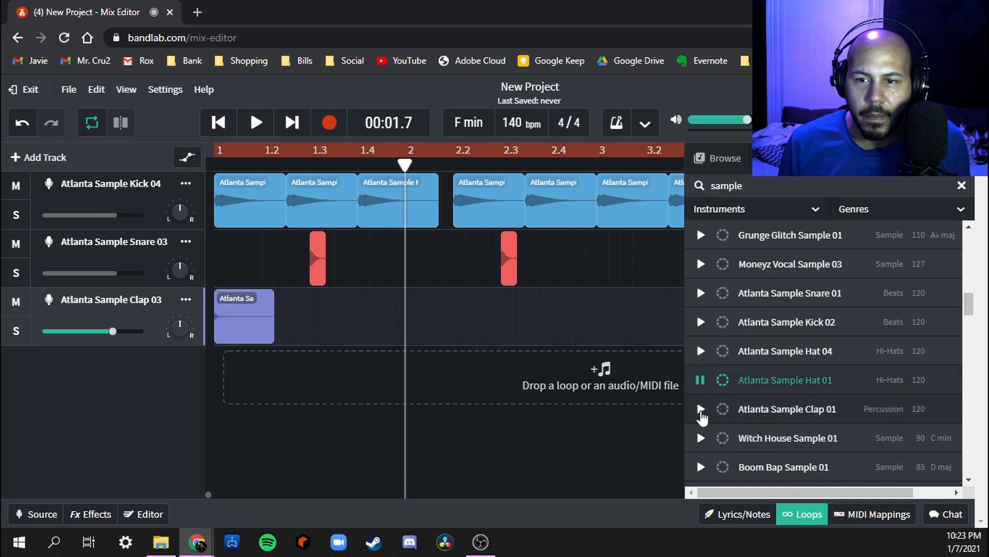
# Step: Replace the clip on the Clap 03 track with Atlanta Sample Hat 01 at the start of bar 1 and play it
pyautogui.click(254, 320)
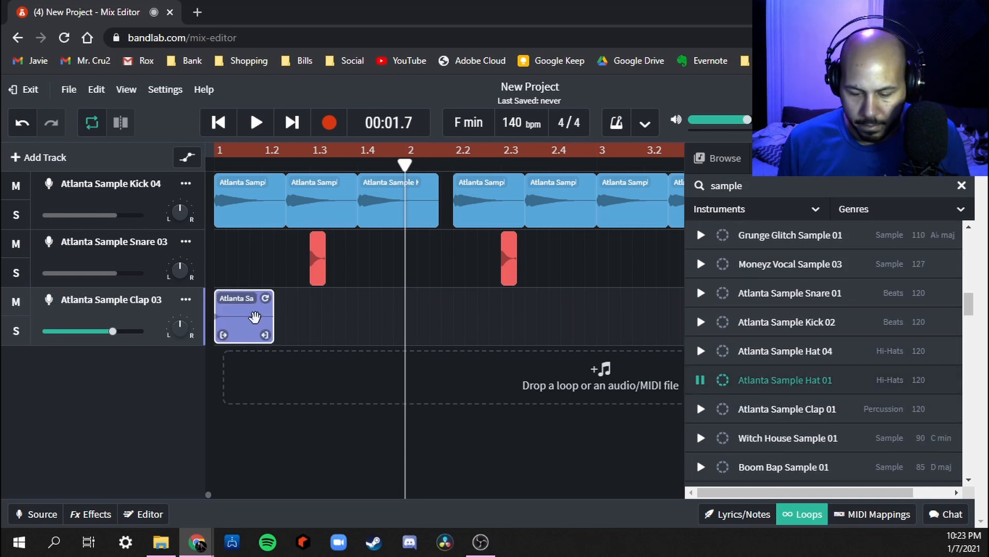
pyautogui.press('Delete')
pyautogui.moveTo(697, 380); pyautogui.dragTo(219, 325)
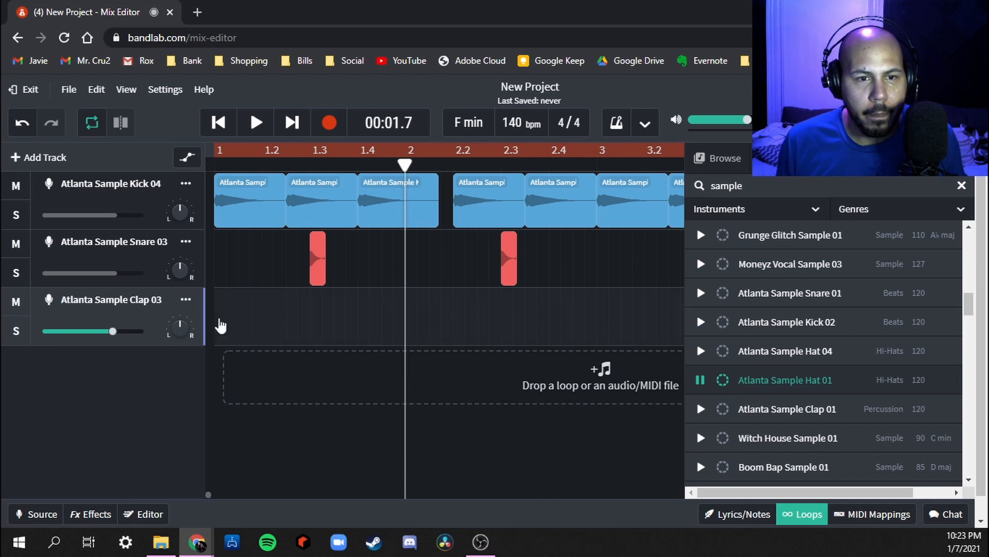
pyautogui.press('Return')
pyautogui.press('space')
pyautogui.press('space')
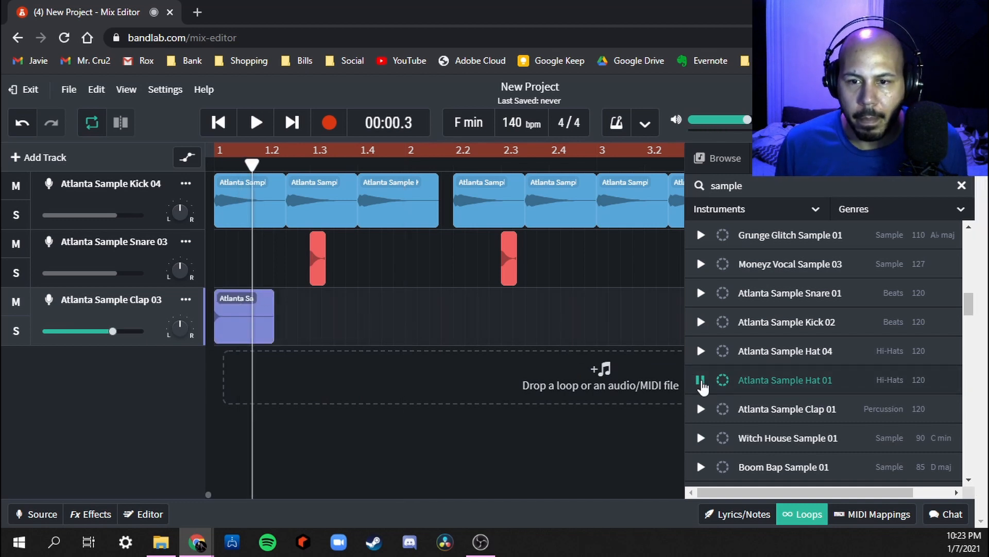
pyautogui.click(701, 381)
pyautogui.press('space')
pyautogui.press('space')
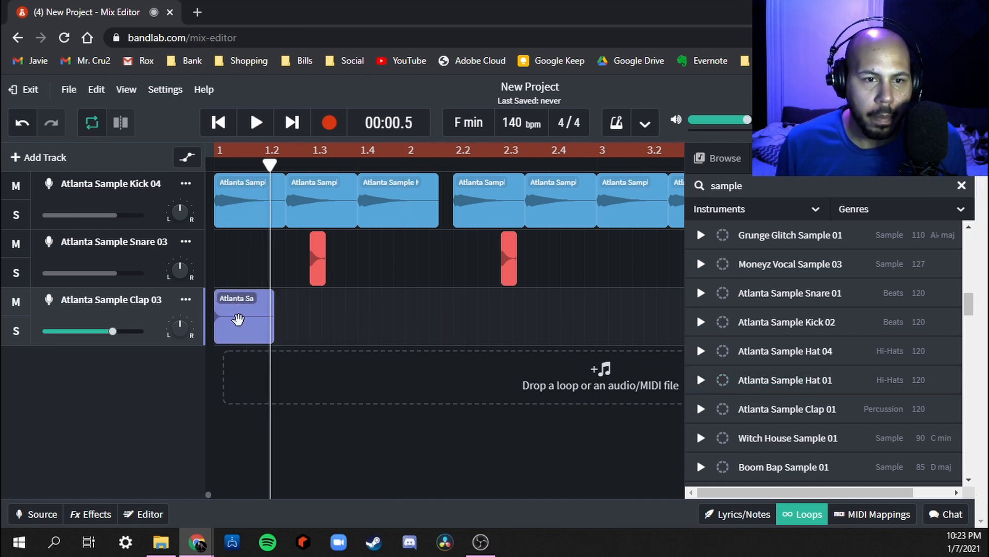
# Step: Trim the hat clip to a short hit and repeat it nine times back to back from bar 1 to just past beat 1.3
pyautogui.moveTo(237, 319); pyautogui.dragTo(345, 312)
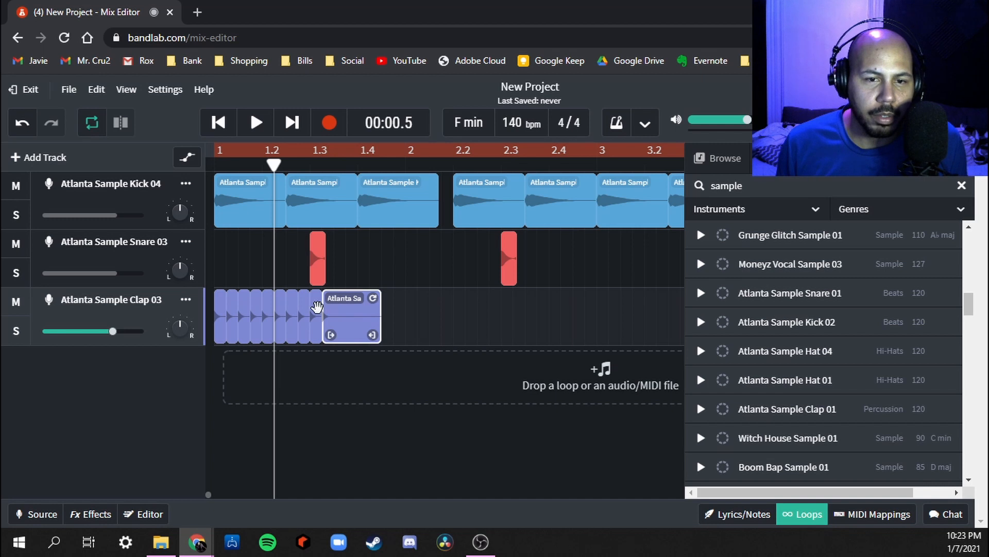
pyautogui.moveTo(374, 335); pyautogui.dragTo(312, 330)
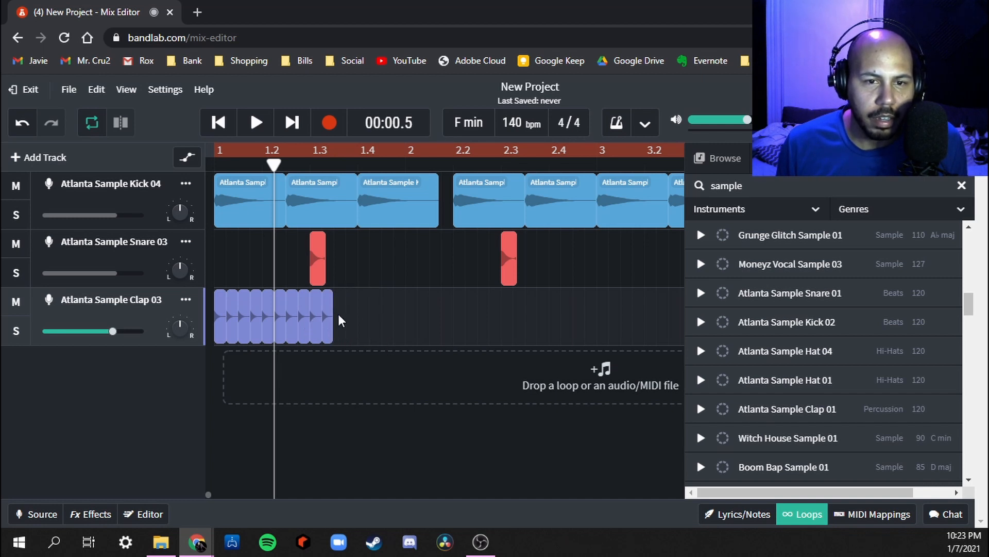
pyautogui.click(328, 321)
# Step: Select the nine hat clips, copy them back to back until beat 3.2, and play the pattern from the start
pyautogui.moveTo(403, 322); pyautogui.dragTo(194, 303)
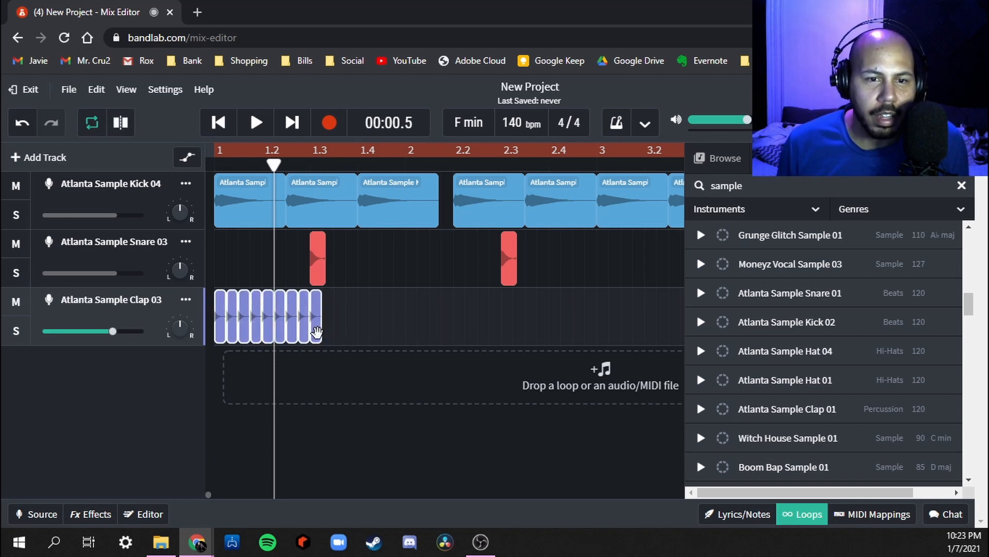
pyautogui.moveTo(317, 333); pyautogui.dragTo(530, 332)
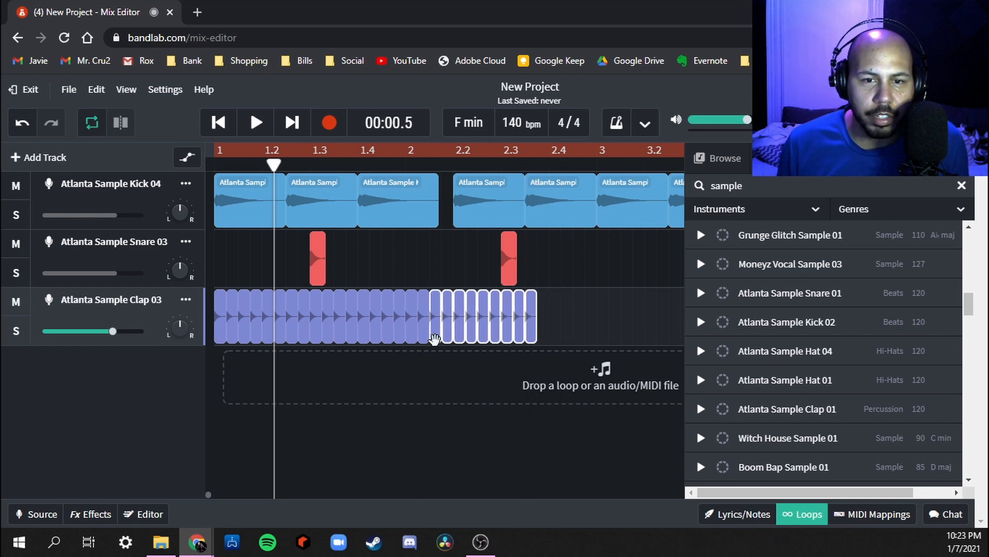
pyautogui.moveTo(434, 338); pyautogui.dragTo(550, 350)
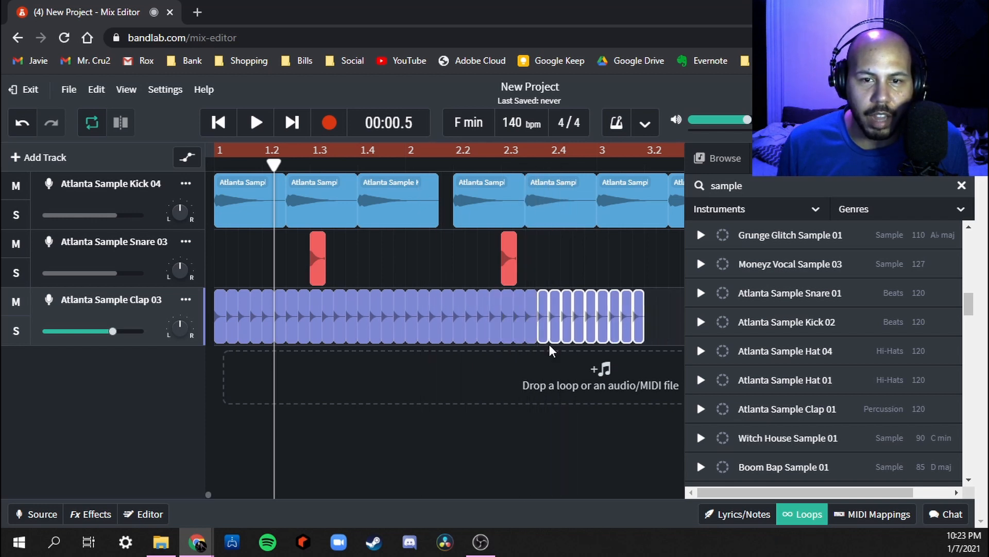
pyautogui.hscroll(6, 465, 332)
pyautogui.hscroll(-3, 404, 326)
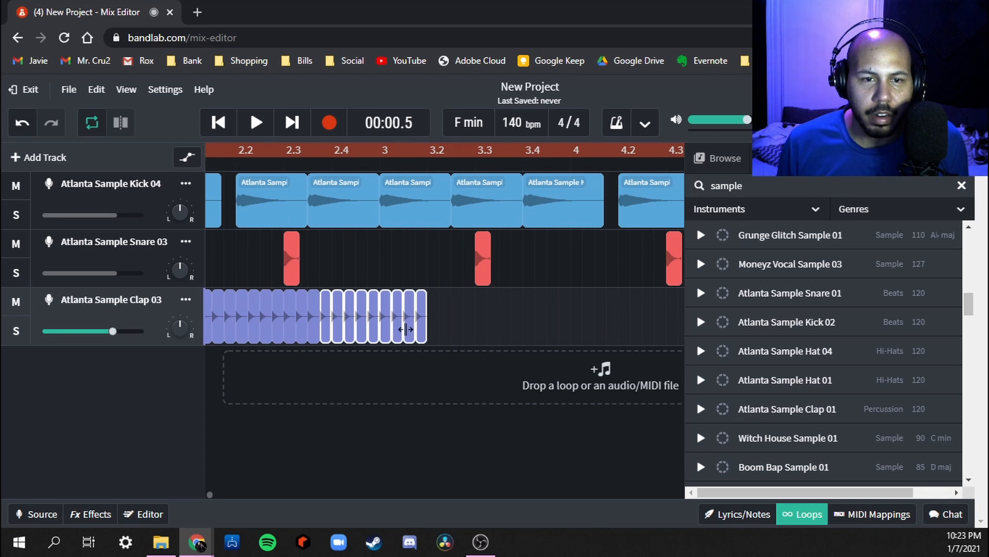
pyautogui.press('Return')
pyautogui.press('space')
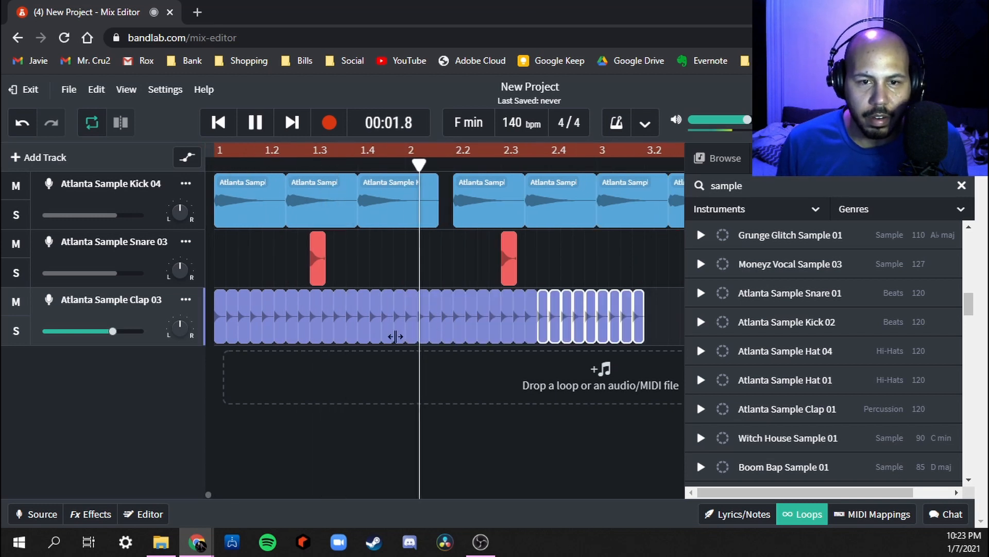
pyautogui.press('space')
# Step: Delete alternate hat clips in bar 1, leaving three back-to-back clips at beat 1.3
pyautogui.click(232, 313)
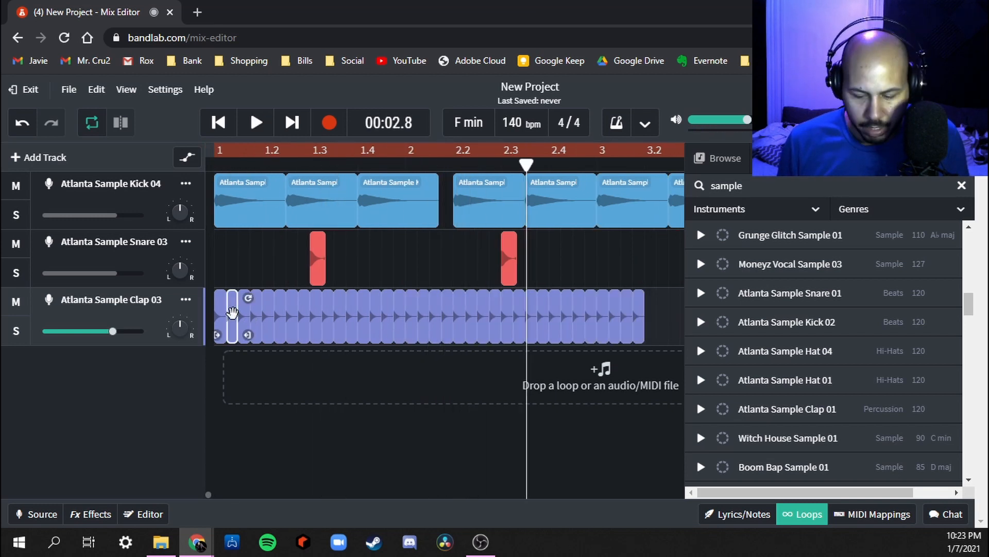
pyautogui.moveTo(232, 313); pyautogui.dragTo(270, 314)
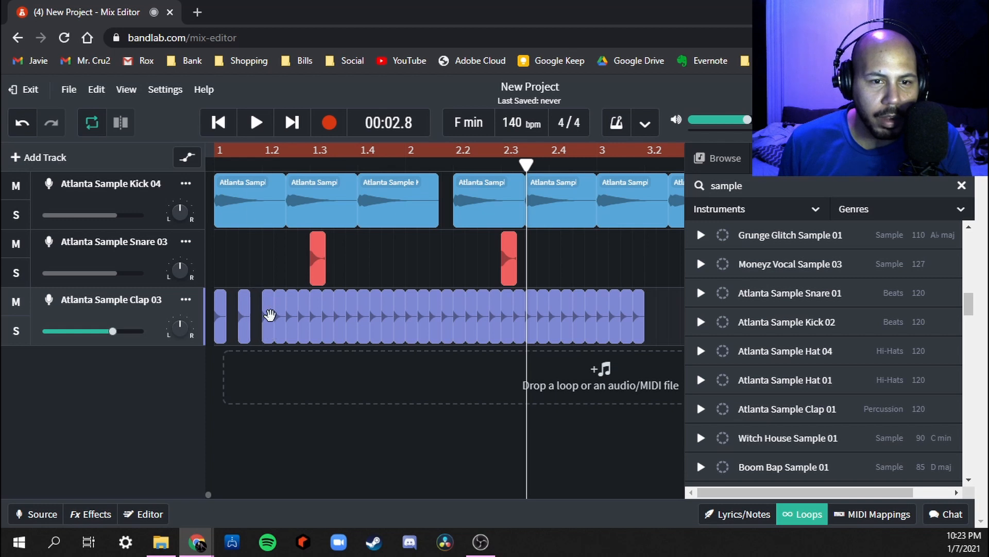
pyautogui.press('Delete')
pyautogui.click(303, 311)
pyautogui.press('Delete')
pyautogui.press('space')
pyautogui.press('space')
pyautogui.click(352, 317)
pyautogui.press('Delete')
pyautogui.click(375, 317)
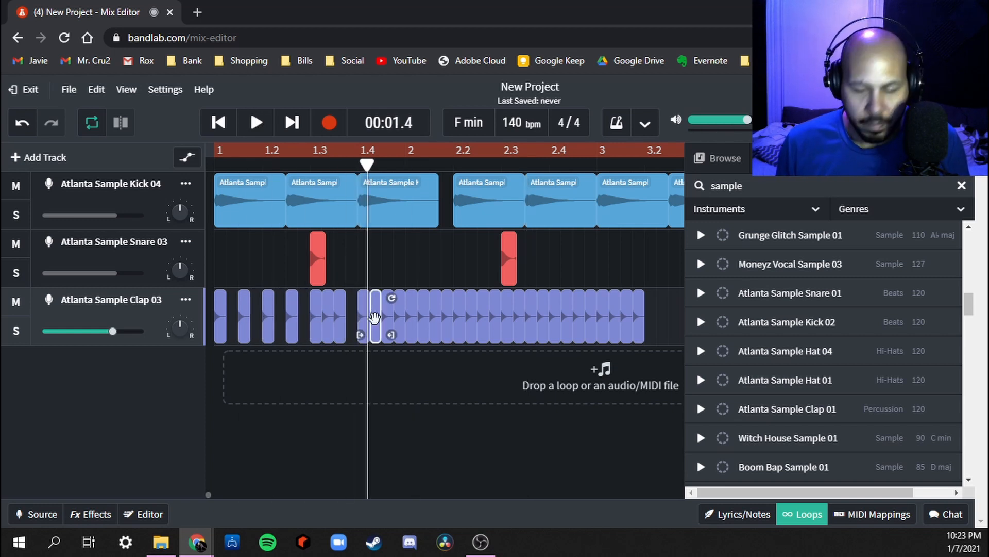
pyautogui.press('Delete')
# Step: Delete alternate hat clips from the end of bar 1 into bar 3, leaving a dense roll around beat 2.3
pyautogui.click(400, 320)
pyautogui.press('Delete')
pyautogui.press('space')
pyautogui.press('space')
pyautogui.click(424, 317)
pyautogui.press('Delete')
pyautogui.click(446, 315)
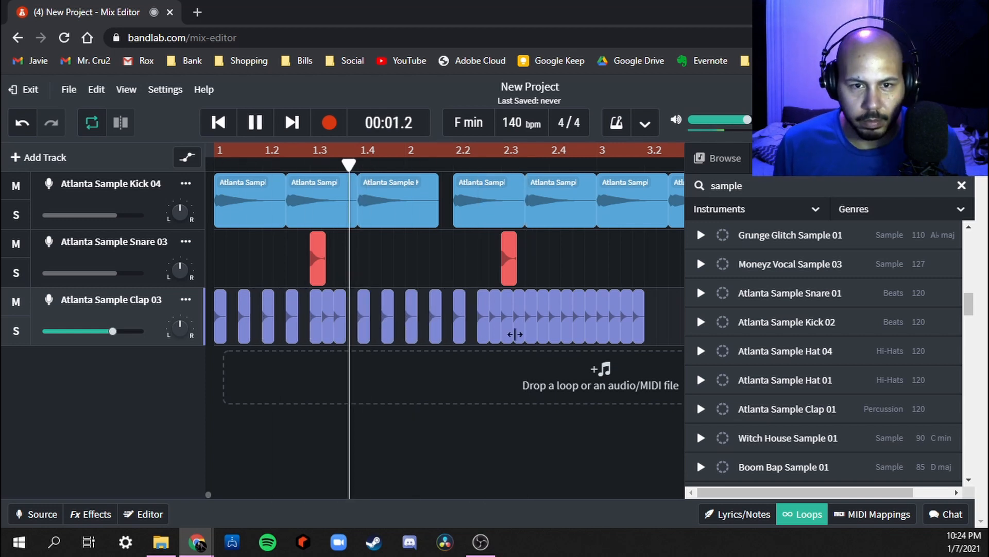
pyautogui.click(555, 322)
pyautogui.press('Delete')
pyautogui.click(579, 319)
pyautogui.press('Delete')
pyautogui.click(604, 317)
pyautogui.press('Delete')
# Step: Hide the loop library, copy the hat pattern across bars 3 and 4, and play the full loop from the start
pyautogui.click(803, 514)
pyautogui.moveTo(648, 301); pyautogui.dragTo(600, 324)
pyautogui.click(441, 260)
pyautogui.scroll(-3, 441, 260)
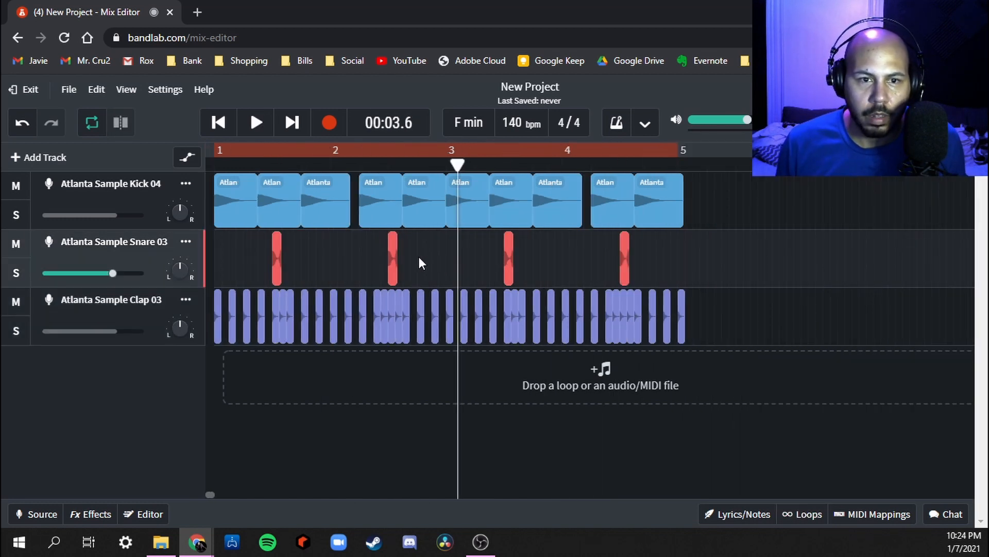
pyautogui.press('Home')
pyautogui.press('space')
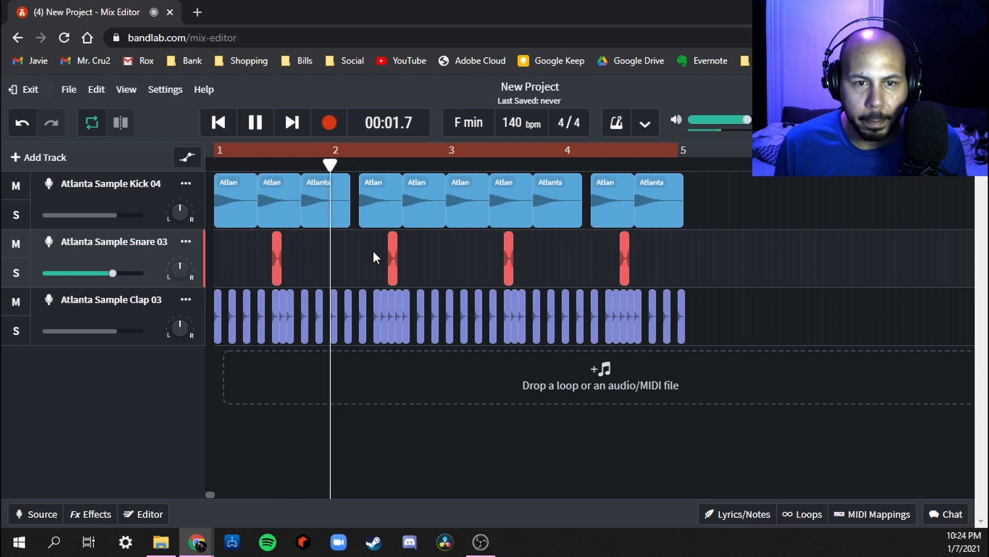
pyautogui.click(131, 200)
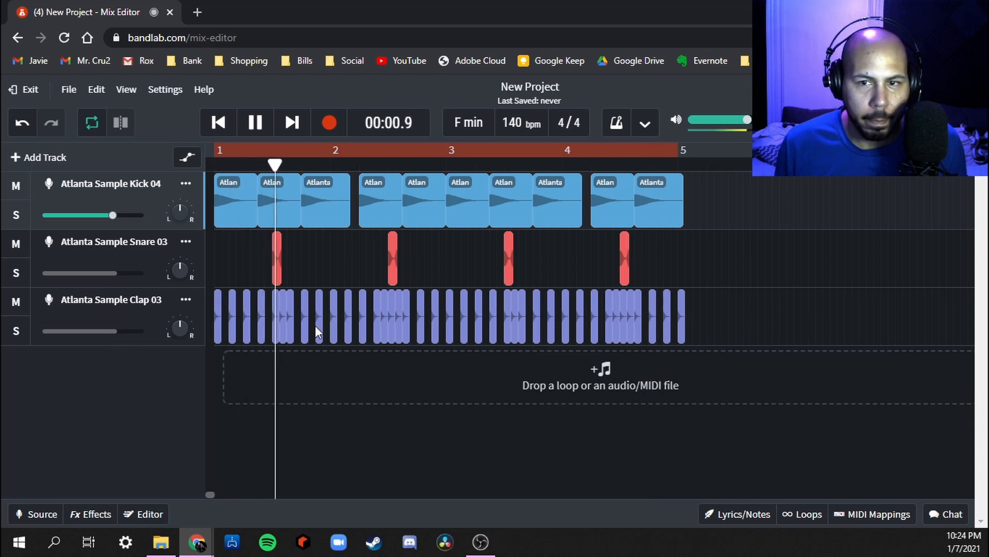
pyautogui.click(704, 264)
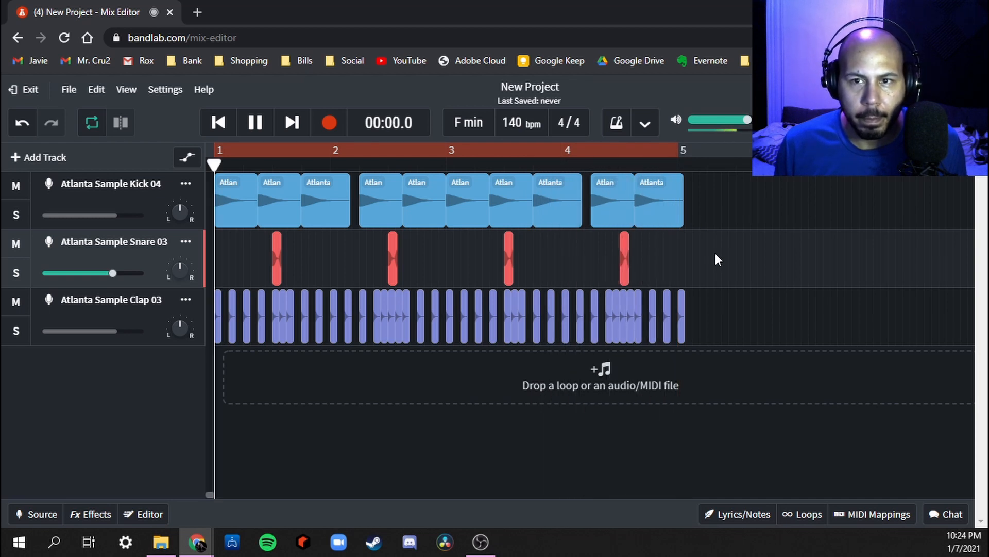
pyautogui.press('space')
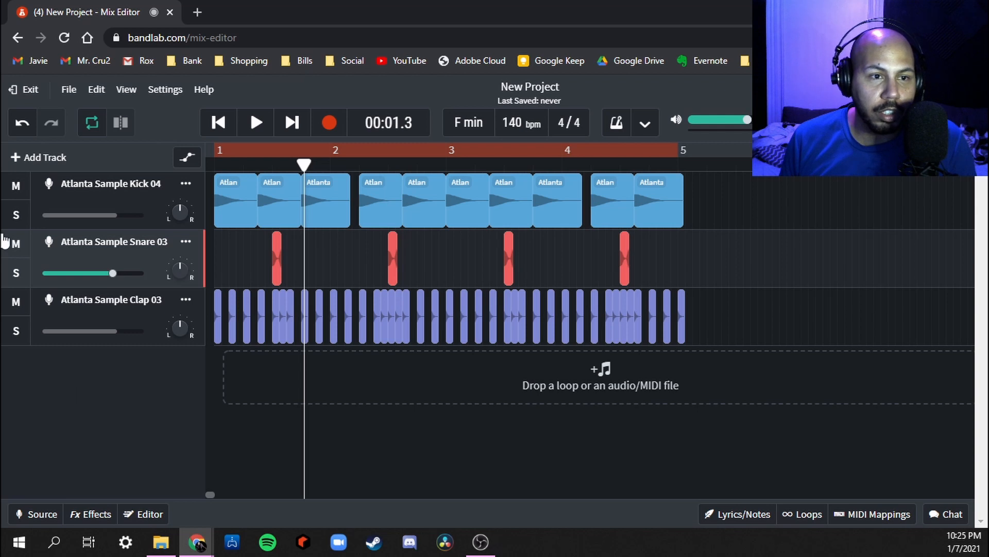
# Step: Raise the kick track's volume to +2.3 dB and lower the Clap 03 track's volume while playing the beat
pyautogui.click(20, 151)
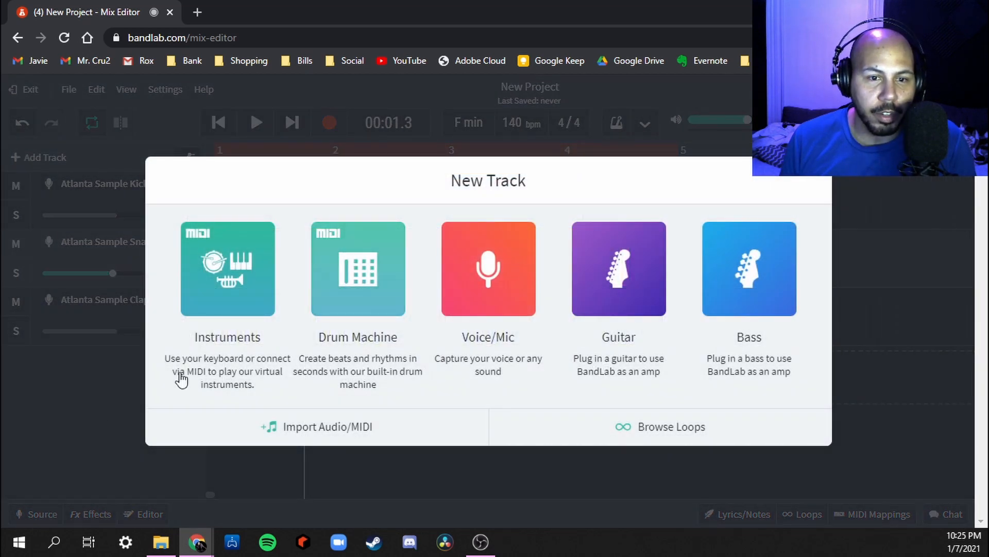
pyautogui.click(32, 487)
pyautogui.click(118, 215)
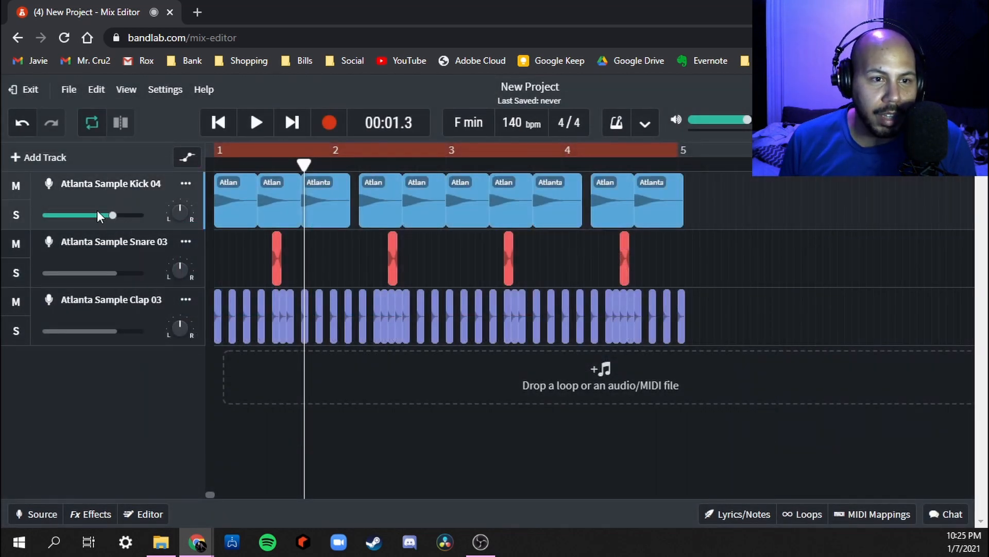
pyautogui.click(112, 216)
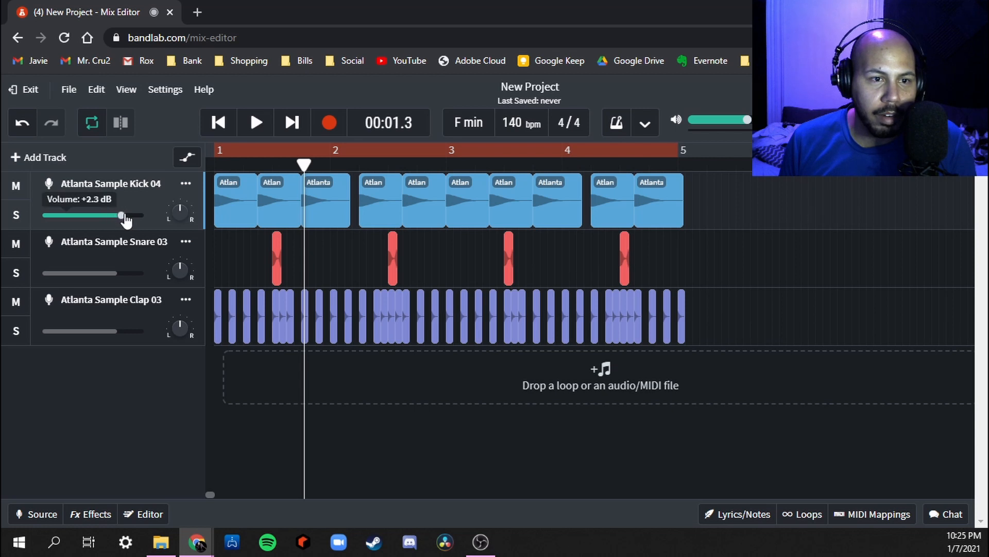
pyautogui.press('space')
pyautogui.click(105, 331)
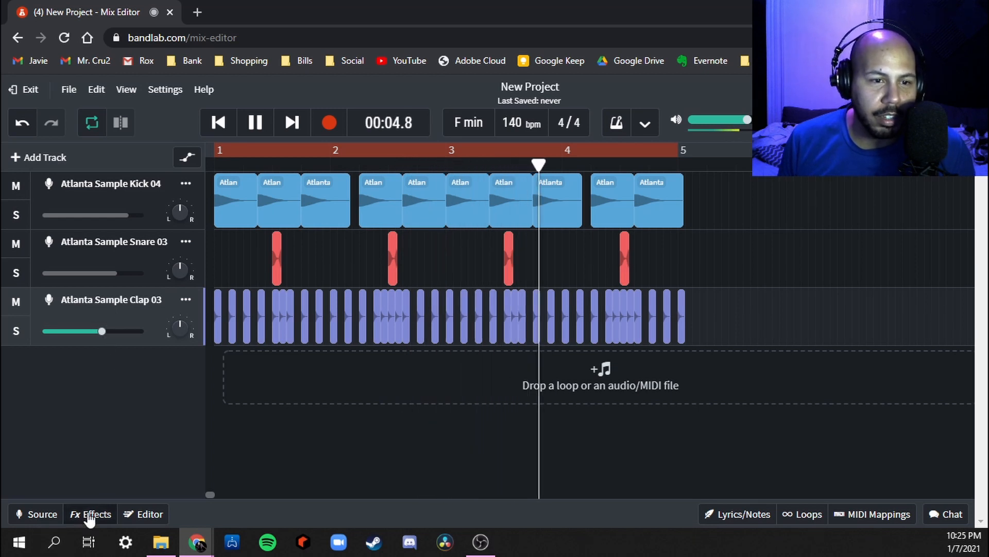
pyautogui.press('space')
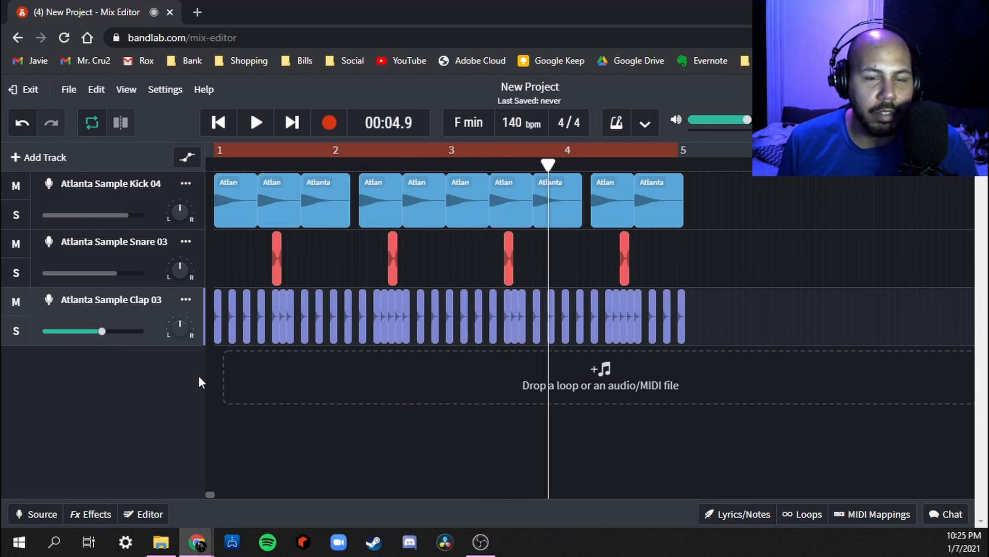